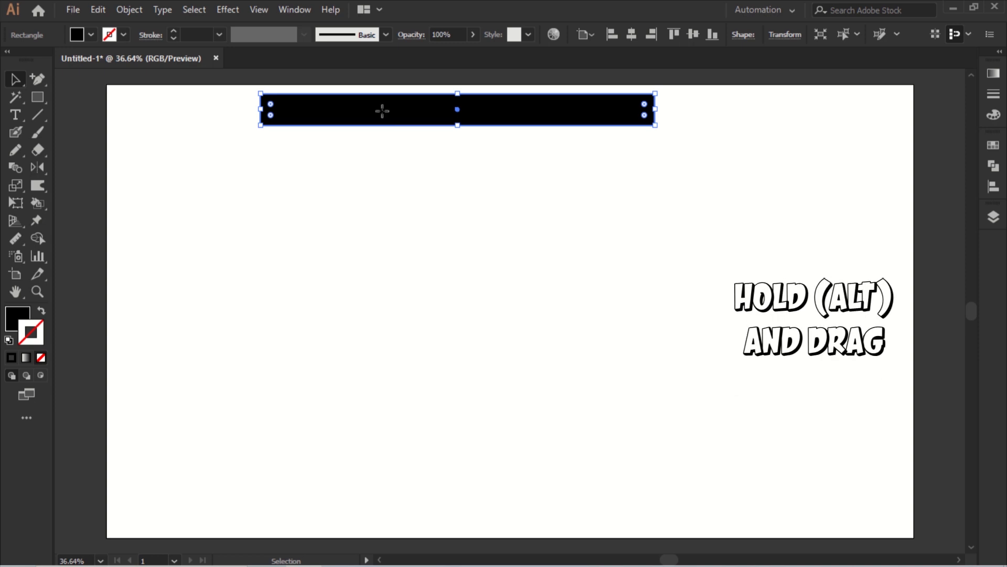
Step: Duplicate the black bar downward at even spacing to make a vertical stack of eight bars filling the artboard's height
left_click_drag(382, 110, 386, 173)
key("ctrl+d")
key("ctrl+d")
key("ctrl+d")
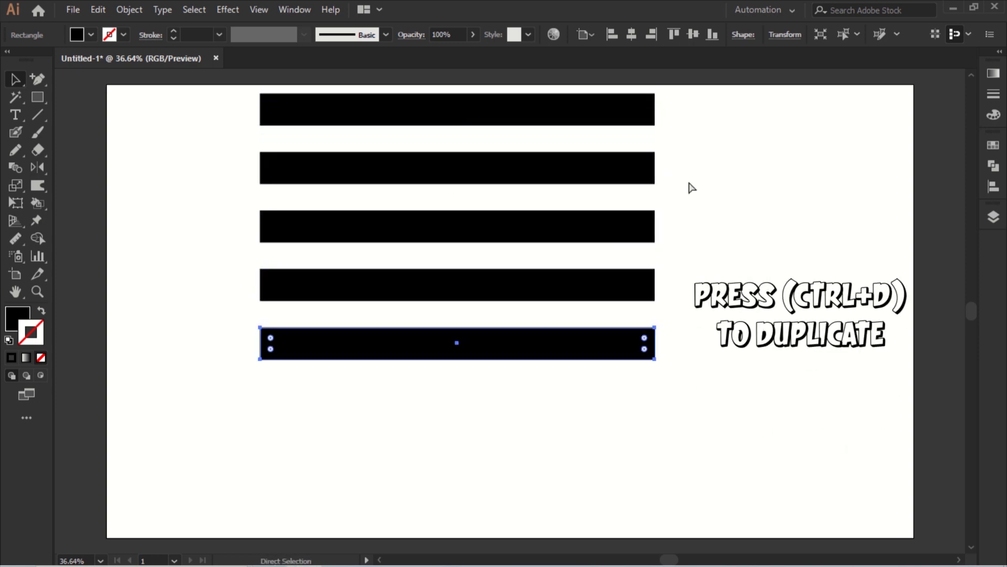
key("ctrl+d")
key("ctrl+d")
key("ctrl+d")
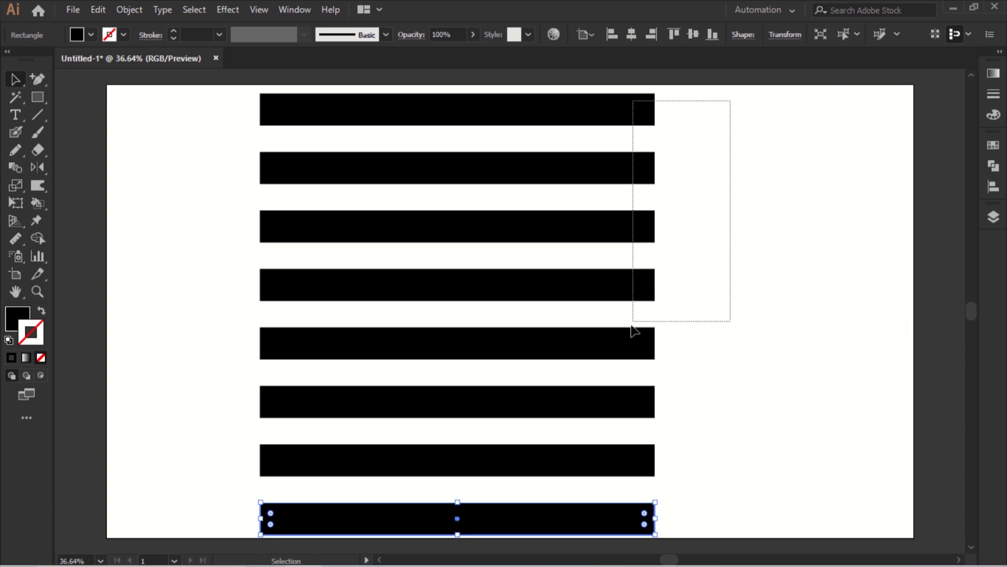
Step: Compress the stack of eight bars vertically and move it slightly down and to the left, inside the artboard
left_click_drag(632, 328, 551, 536)
left_click_drag(457, 535, 457, 494)
left_click_drag(558, 270, 532, 286)
left_click(750, 222)
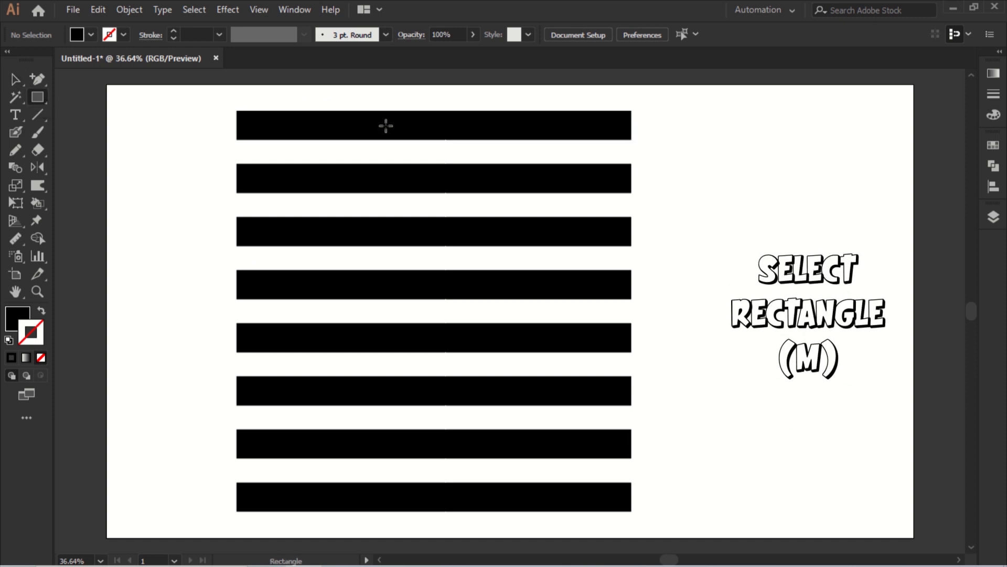
Step: Draw a small rectangle bridging the first two bars and copy it into the six remaining gaps at staggered horizontal positions
left_click_drag(533, 134, 562, 168)
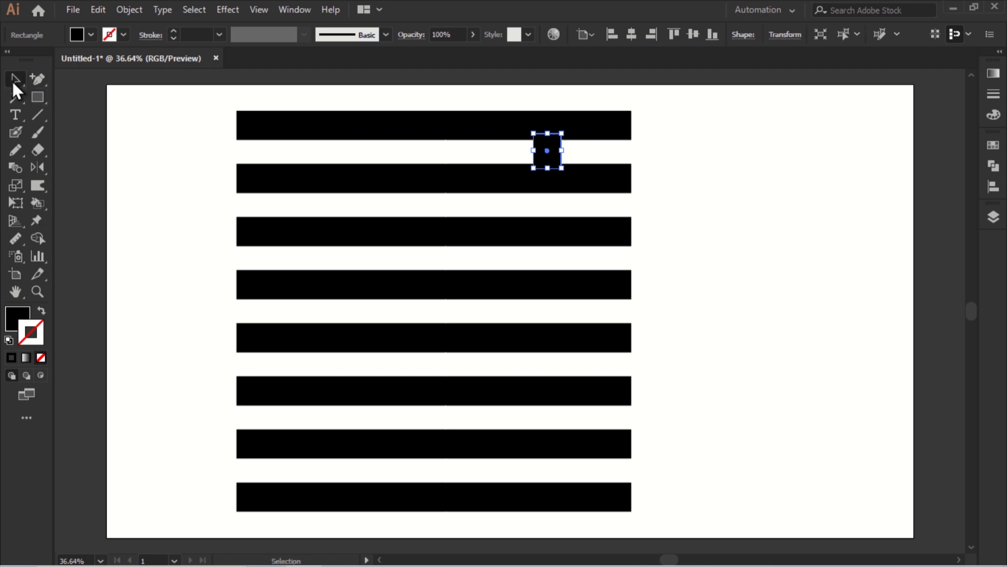
left_click(723, 177)
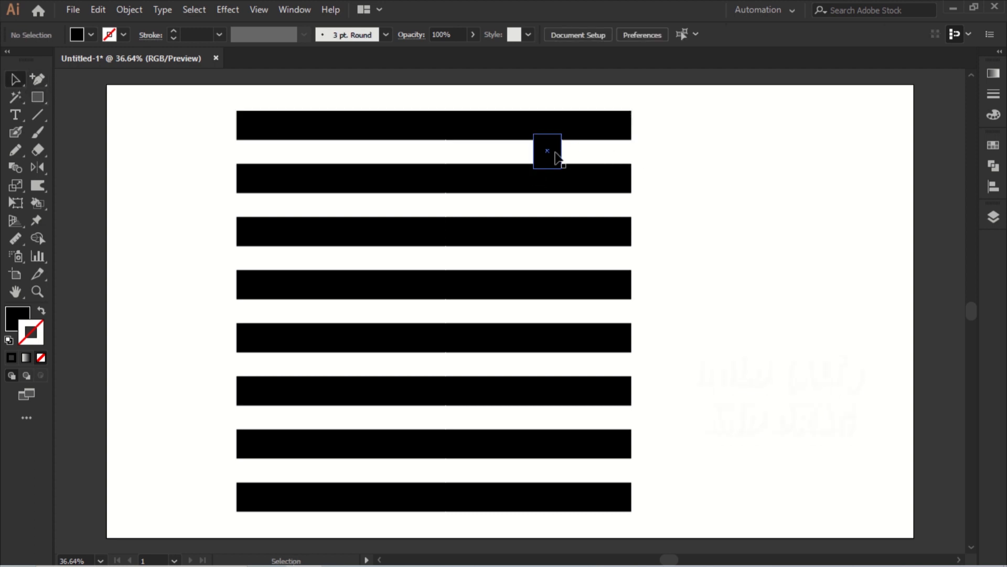
left_click_drag(555, 153, 528, 480)
left_click(669, 137)
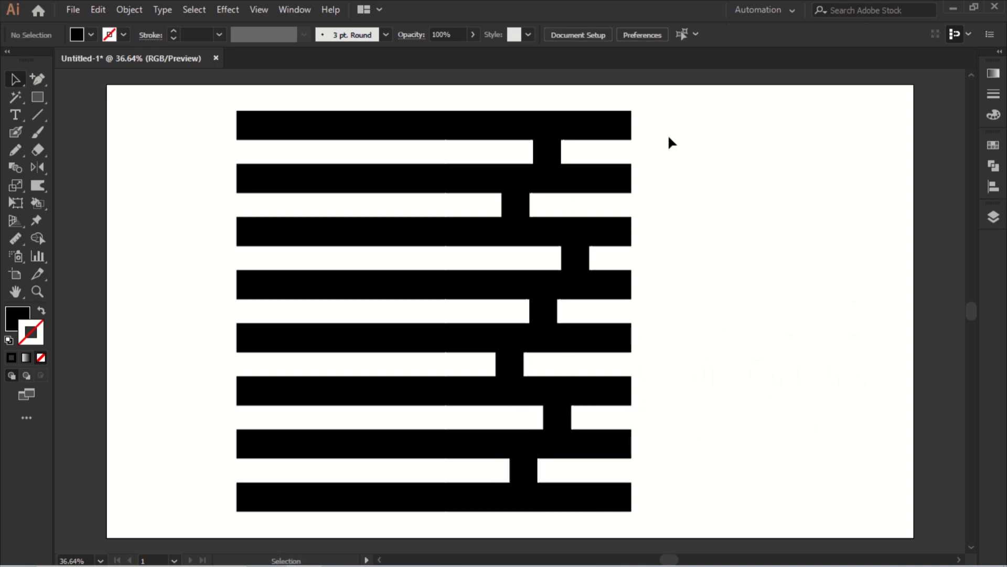
Step: Extend the right ends of the upper four bars by differing amounts, the third to about 986 px wide and the fourth furthest
left_click(612, 125)
left_click_drag(630, 126, 637, 127)
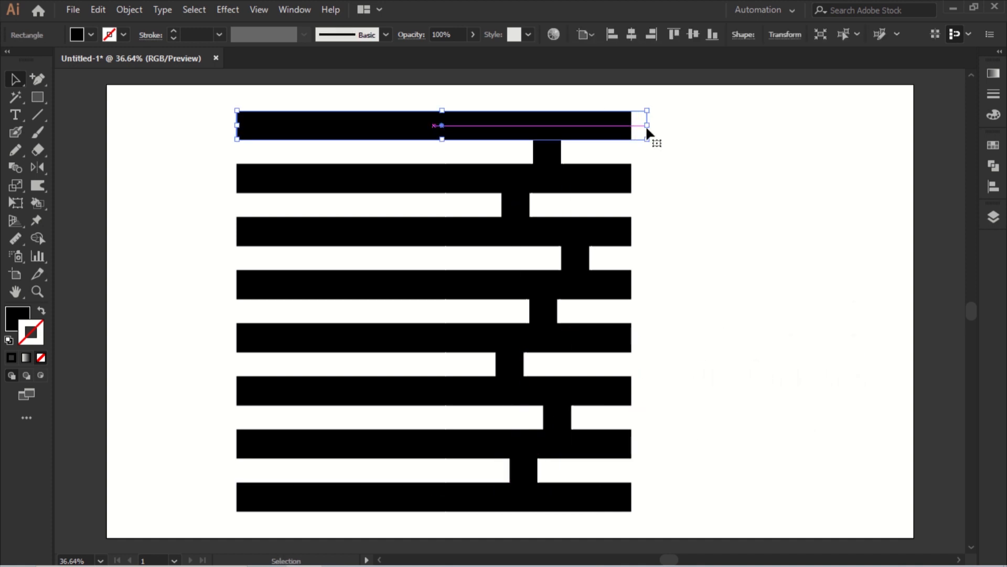
left_click(619, 184)
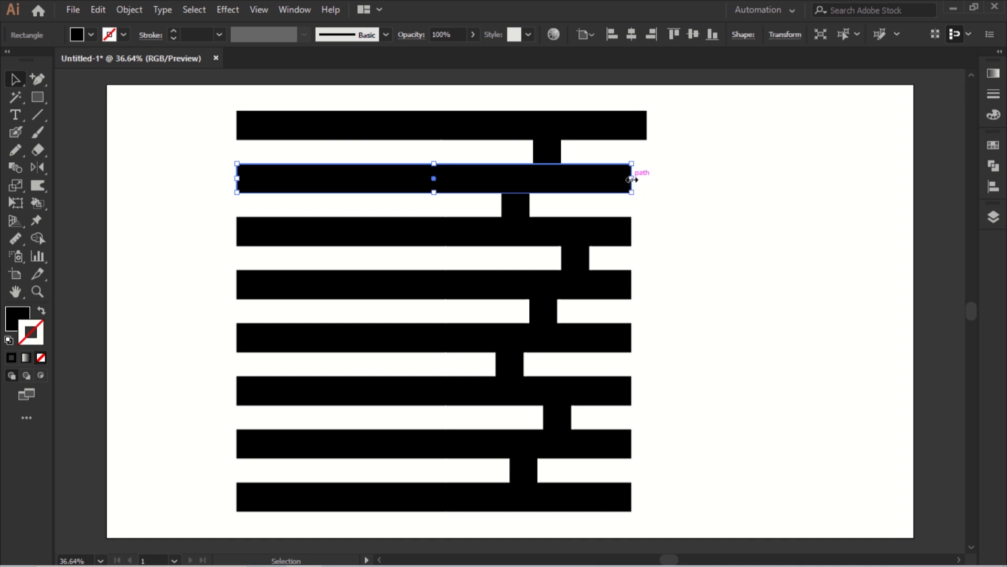
left_click_drag(633, 180, 663, 179)
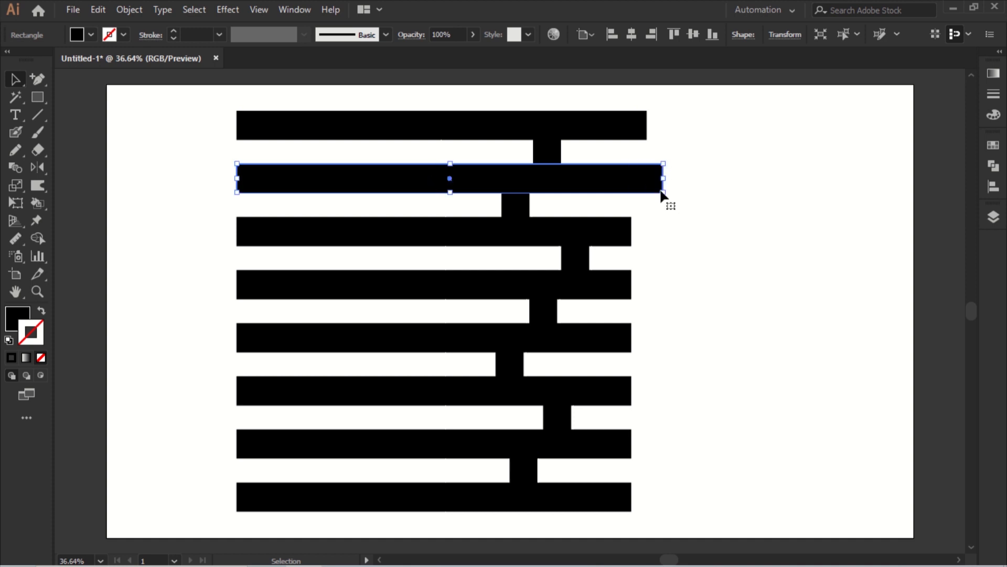
left_click(608, 240)
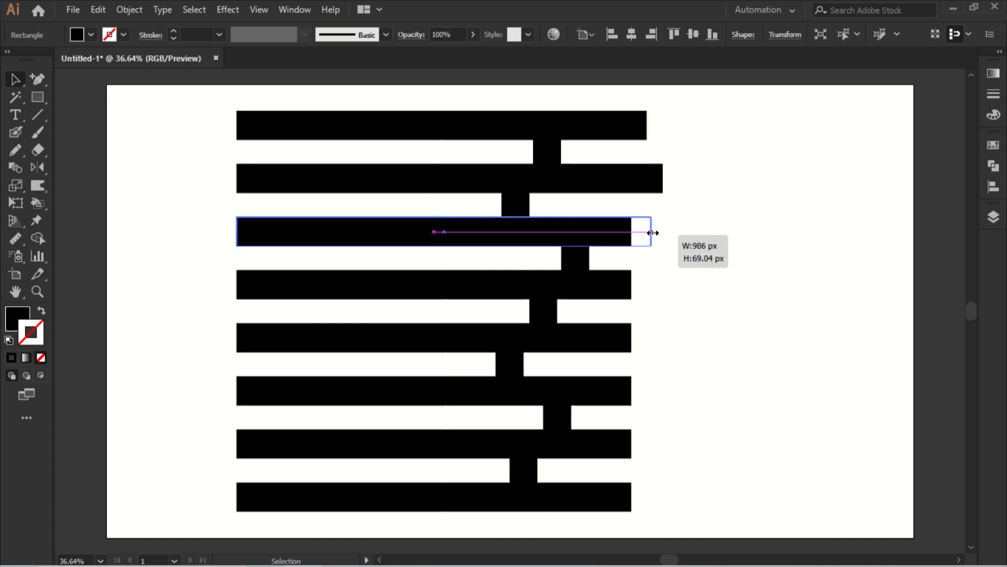
left_click_drag(653, 232, 652, 233)
left_click(625, 285)
left_click_drag(632, 285, 699, 284)
Step: Extend the right ends of the sixth, seventh and eighth bars by differing amounts, the seventh the furthest
left_click(615, 344)
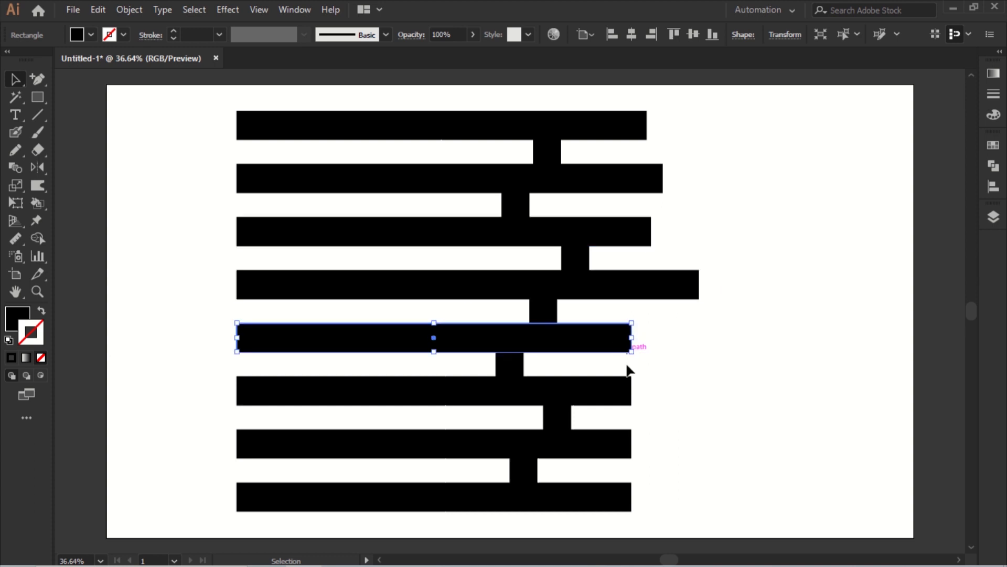
left_click(628, 391)
left_click_drag(634, 389, 648, 390)
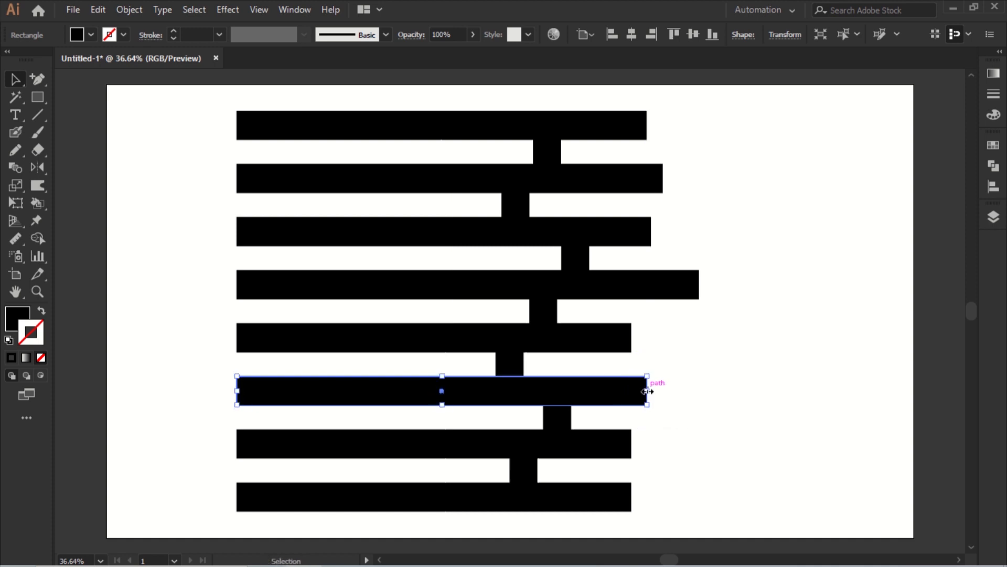
left_click(627, 447)
left_click_drag(634, 447, 681, 443)
left_click(631, 503)
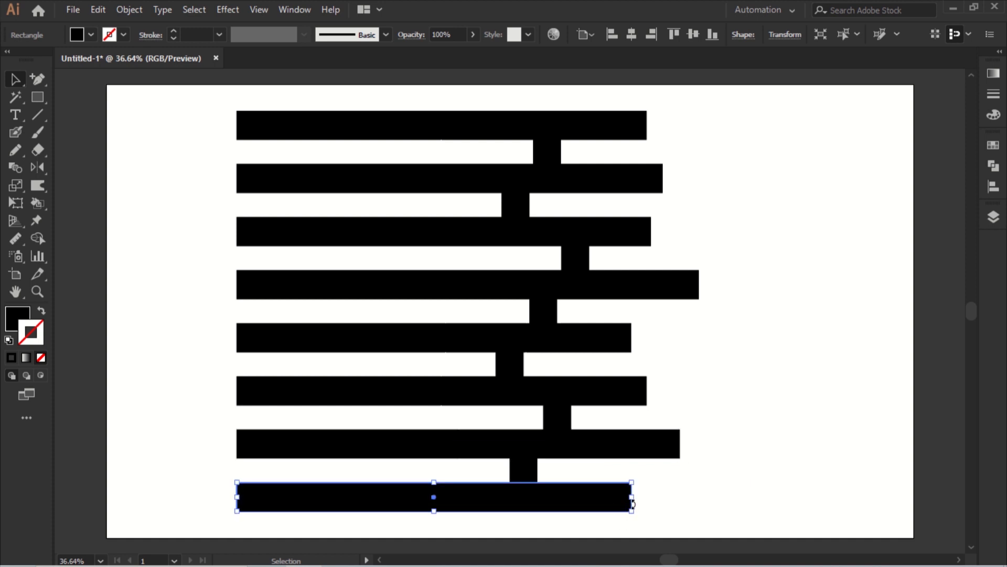
left_click_drag(633, 499, 655, 498)
left_click(781, 333)
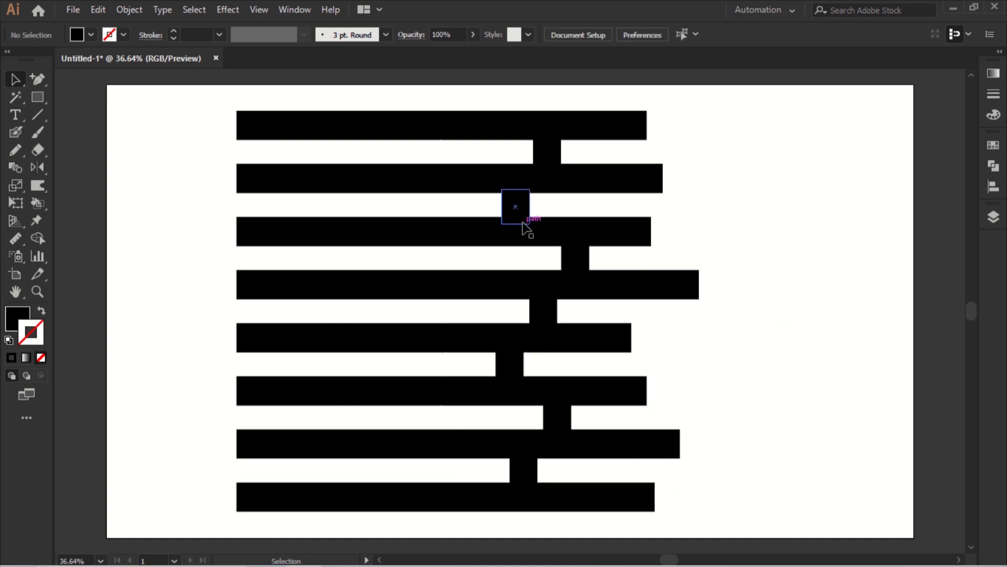
Step: Shift the upper four connector rectangles to the right within their gaps, keeping them staggered
left_click_drag(572, 162, 576, 163)
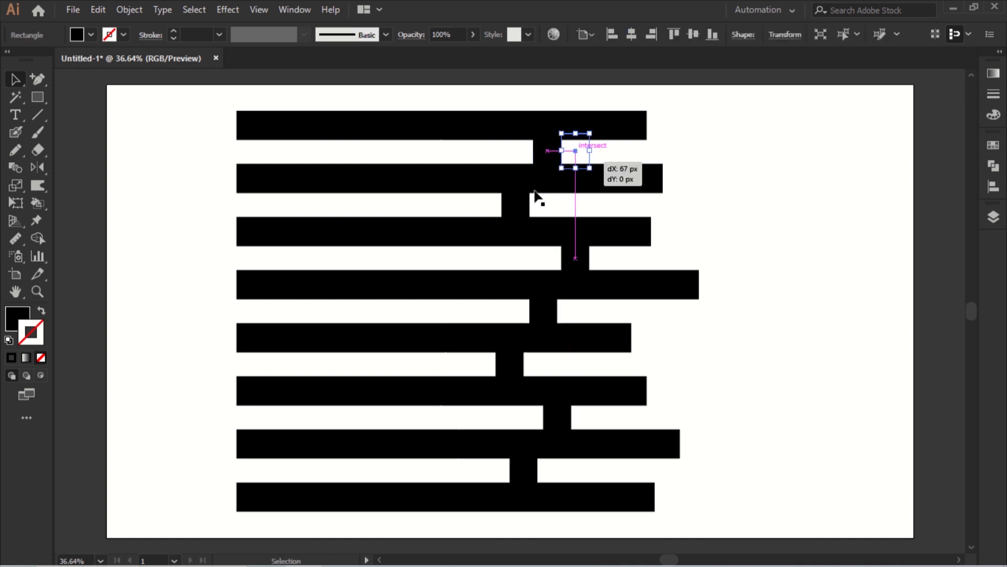
left_click_drag(546, 218, 546, 218)
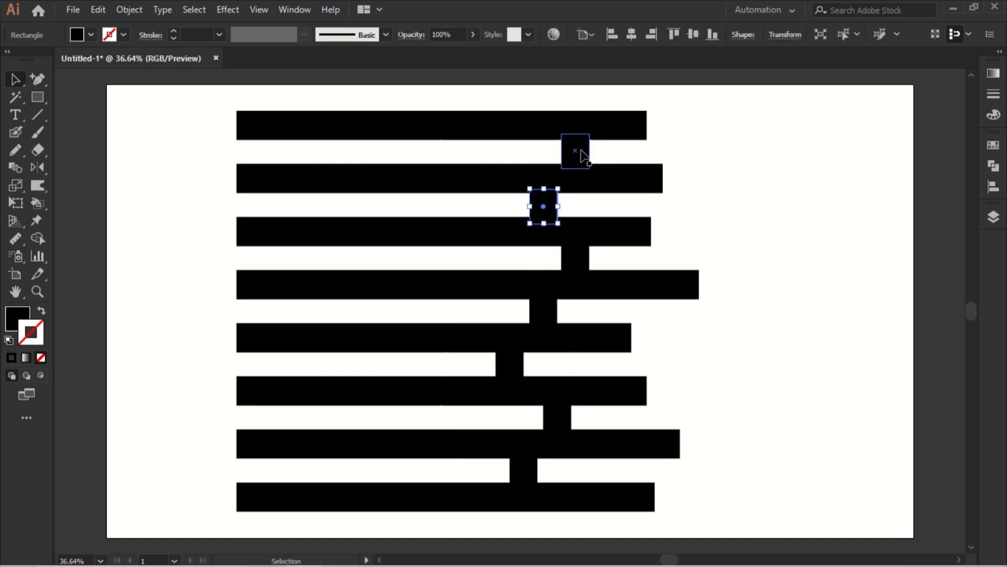
left_click_drag(582, 155, 602, 156)
left_click_drag(580, 258, 589, 257)
left_click_drag(544, 207, 559, 207)
left_click_drag(546, 317, 553, 318)
Step: Move the fifth and seventh connector rectangles to the right and the sixth slightly left, keeping the zigzag arrangement
left_click_drag(513, 361, 603, 369)
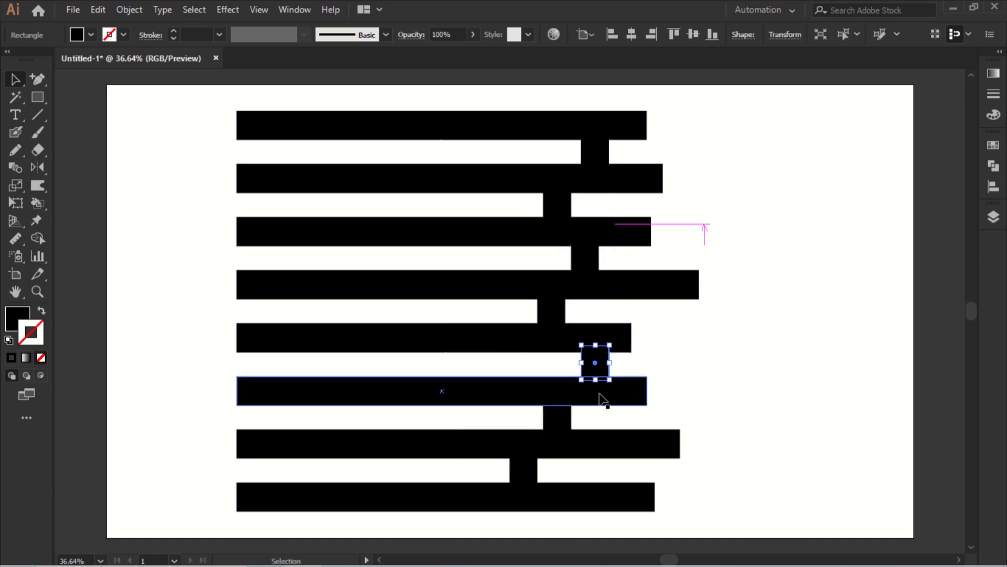
left_click_drag(549, 429, 550, 429)
left_click_drag(524, 468, 597, 470)
left_click(736, 382)
left_click_drag(604, 362, 593, 368)
left_click(769, 144)
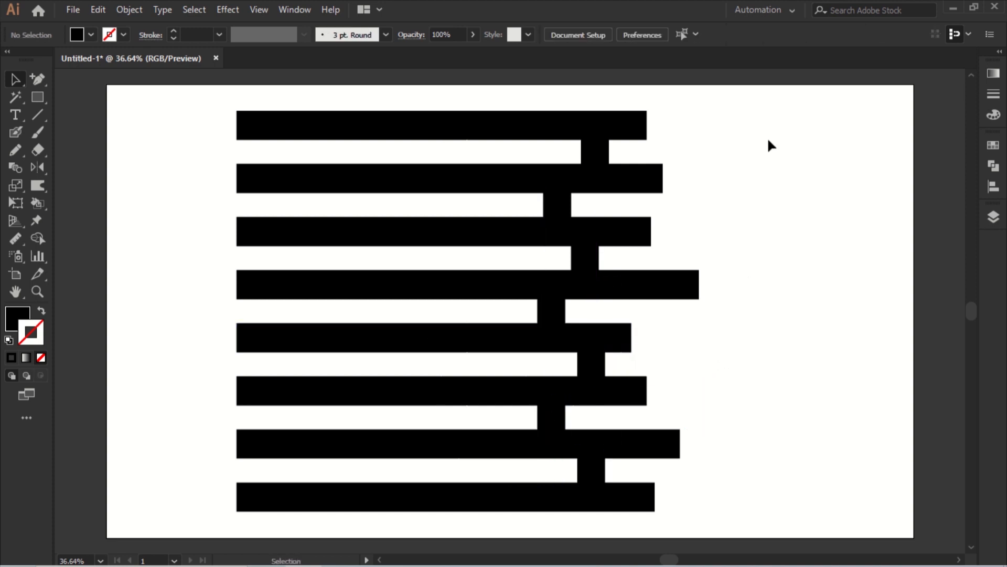
Step: Unite all bars and connectors into a single shape and round all its corners
left_click_drag(707, 199, 489, 560)
scroll(588, 407, "up", 3)
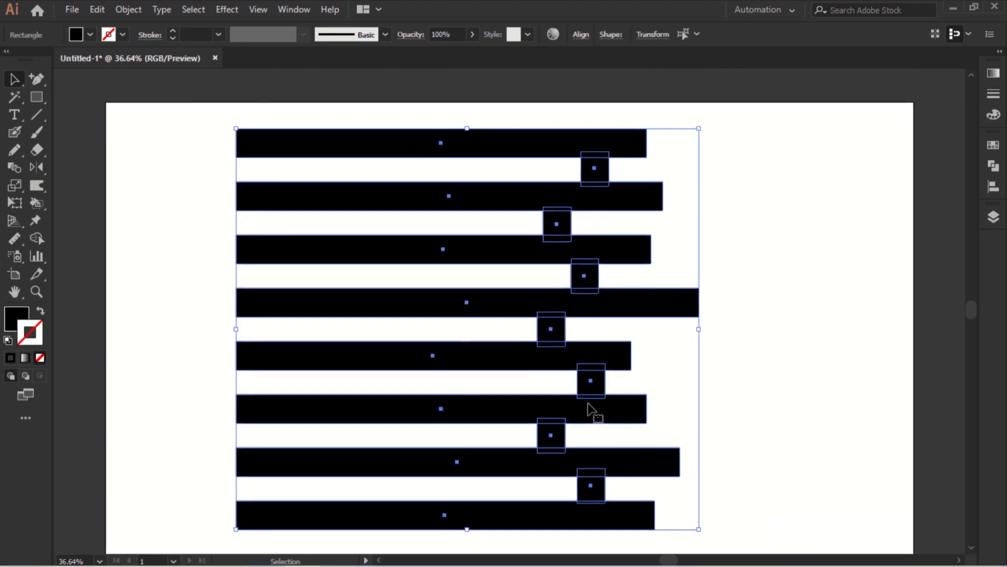
scroll(589, 404, "down", 1)
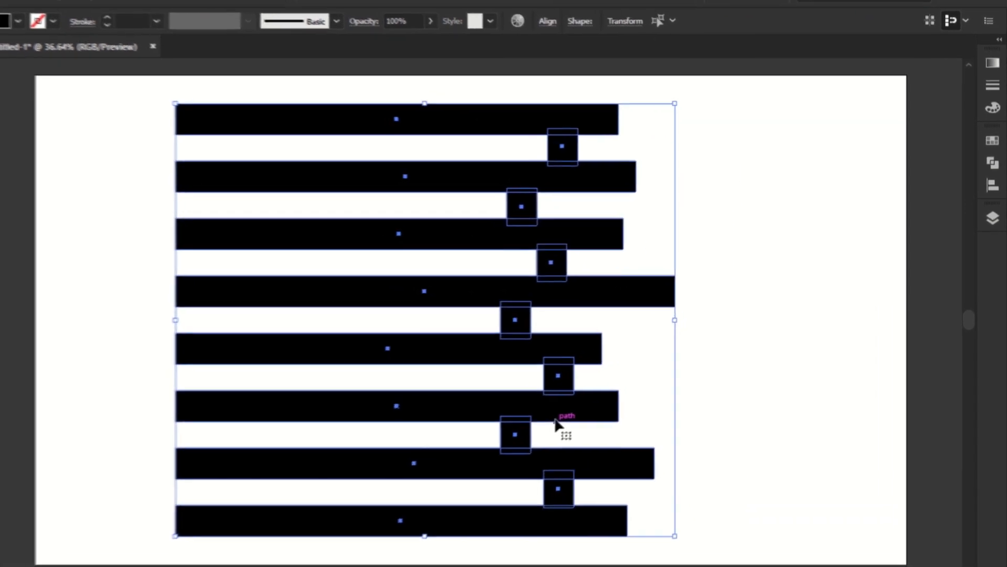
left_click(993, 162)
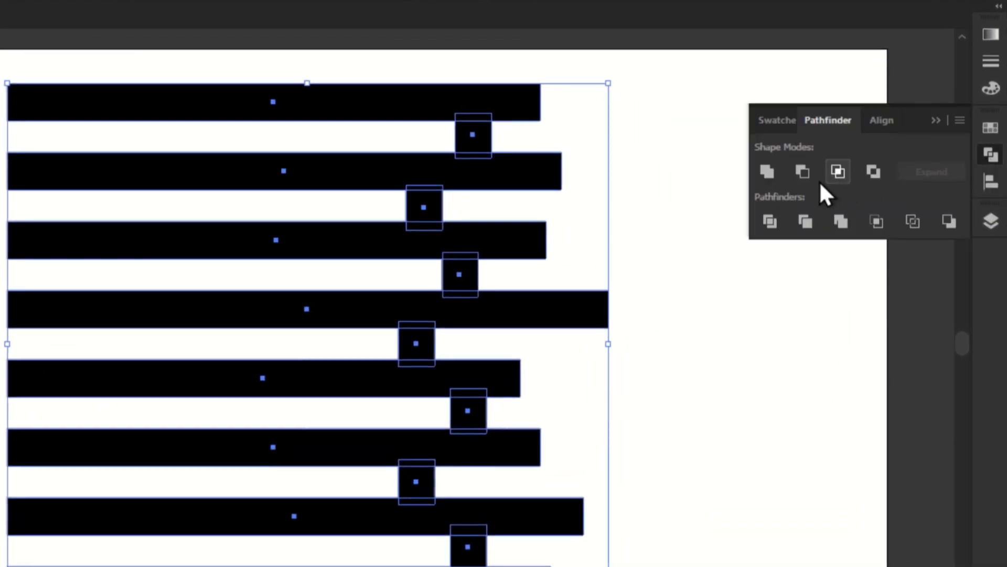
left_click(767, 175)
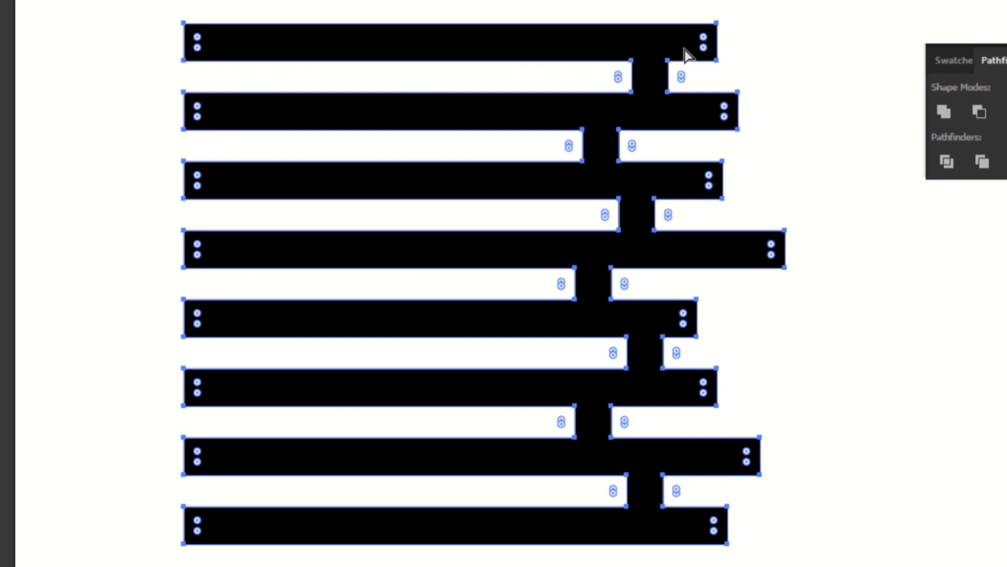
left_click_drag(706, 47, 682, 52)
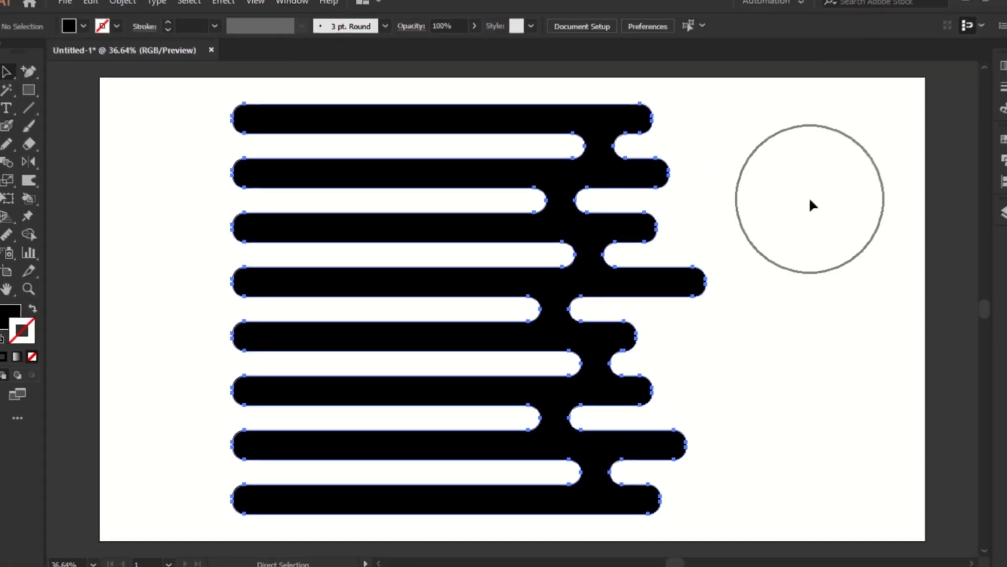
key("v")
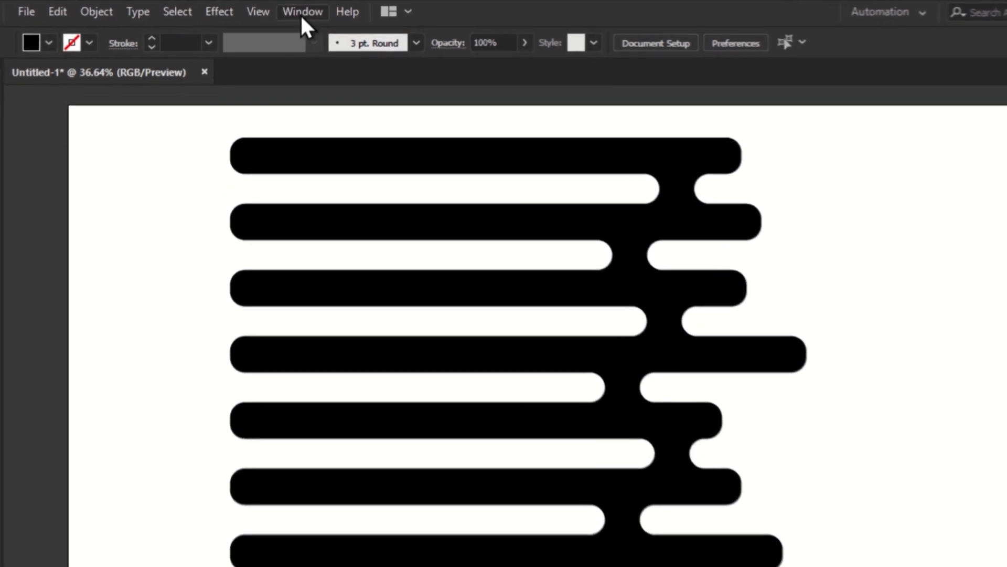
Step: Save the stripe shape as a dynamic Movie Clip symbol named STRIPES, then delete the artwork from the artboard
left_click(294, 9)
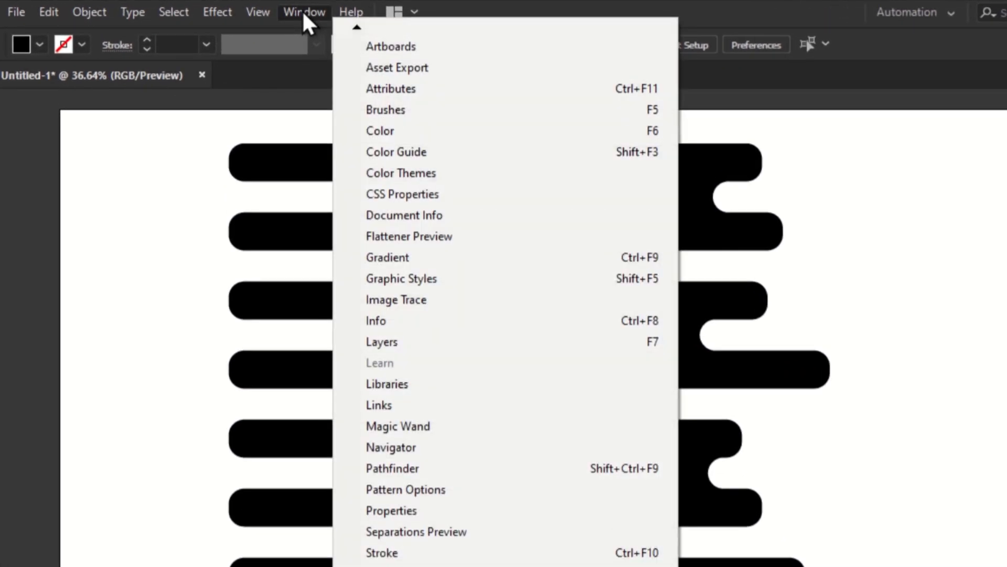
left_click(409, 546)
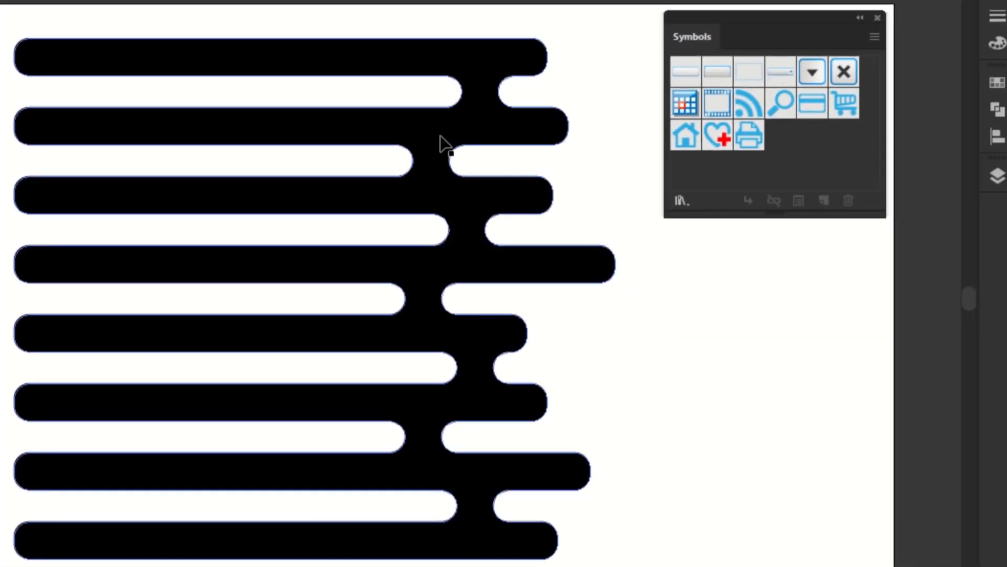
left_click_drag(521, 124, 816, 134)
left_click_drag(738, 157, 739, 159)
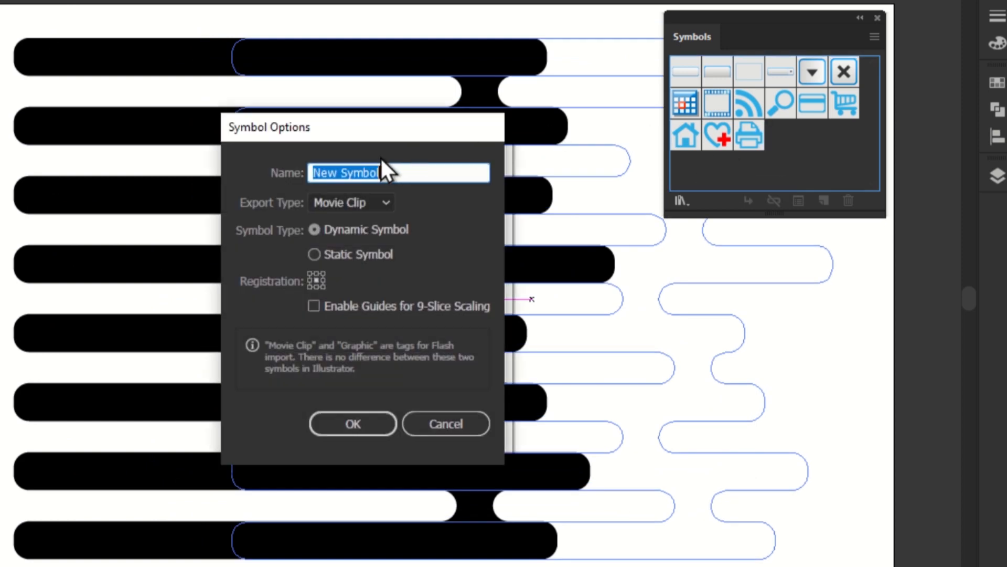
type("STRIPES")
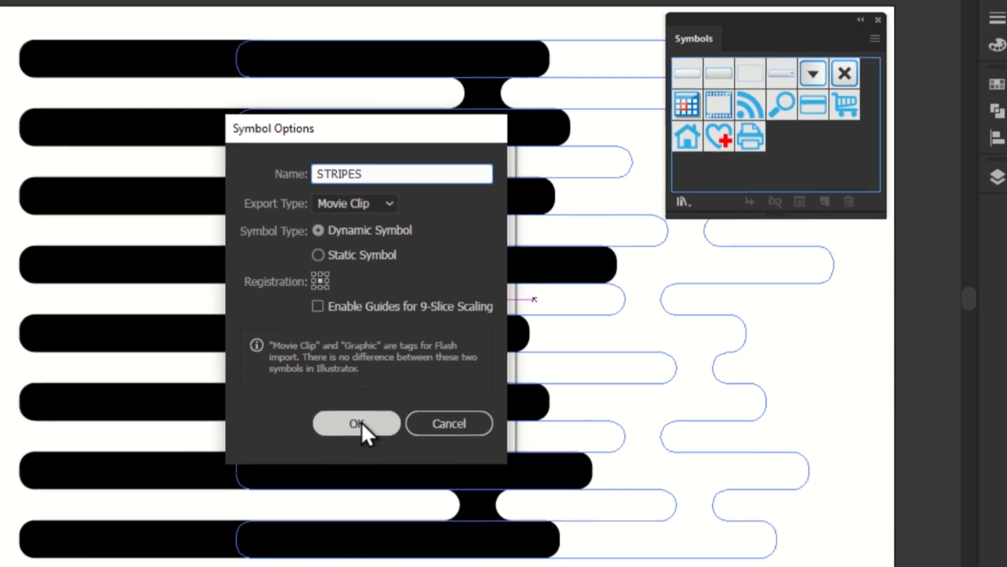
left_click(358, 424)
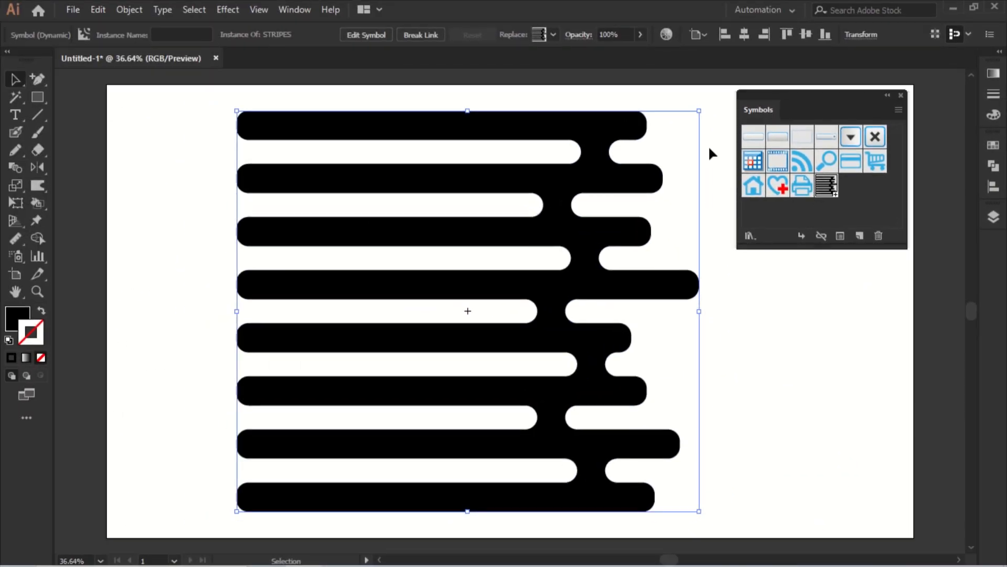
key("Delete")
left_click_drag(842, 114, 891, 105)
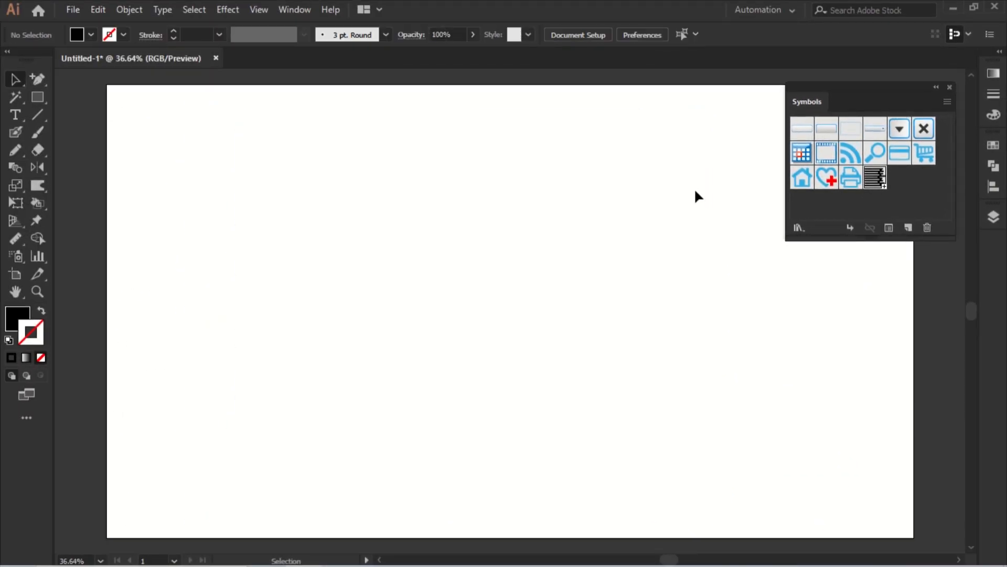
Step: Draw a black circle near the middle of the artboard and a vertical line through its centre extending beyond both edges
left_click_drag(37, 97, 103, 150)
left_click_drag(303, 163, 539, 323)
left_click_drag(364, 256, 390, 272)
left_click(37, 119)
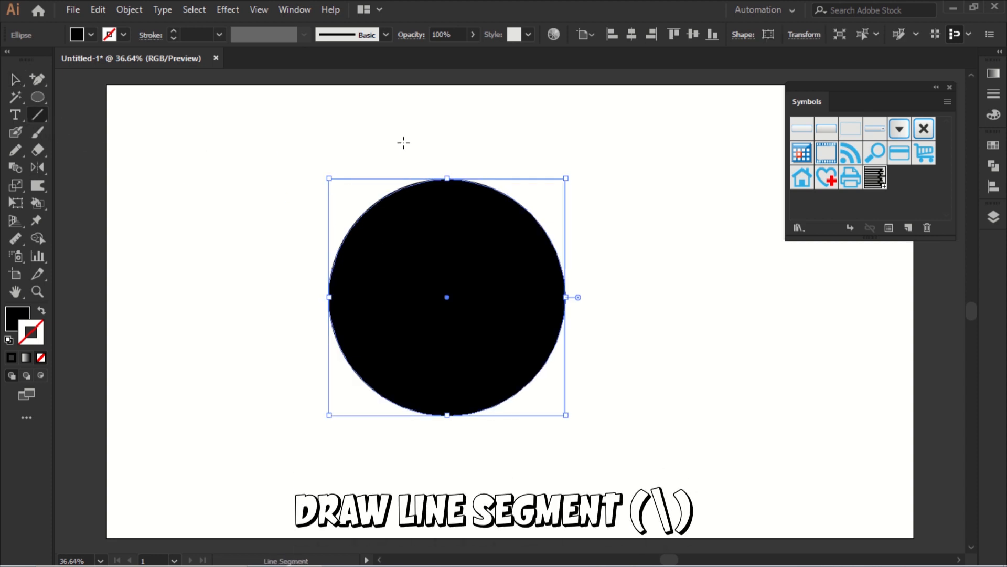
left_click_drag(447, 115, 447, 499)
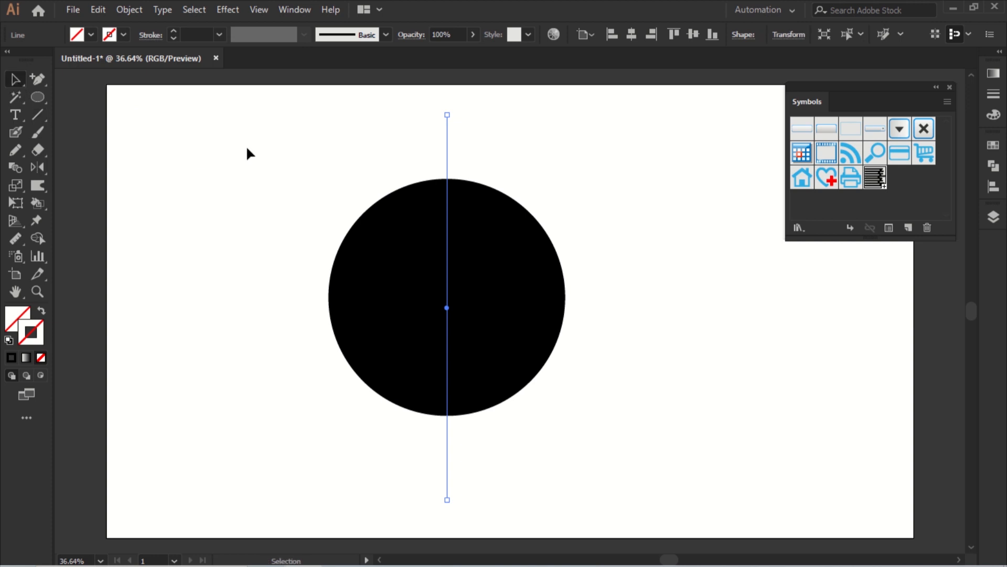
Step: Divide the black circle along the vertical line, ungroup the pieces and delete the left half
left_click_drag(447, 293, 466, 308)
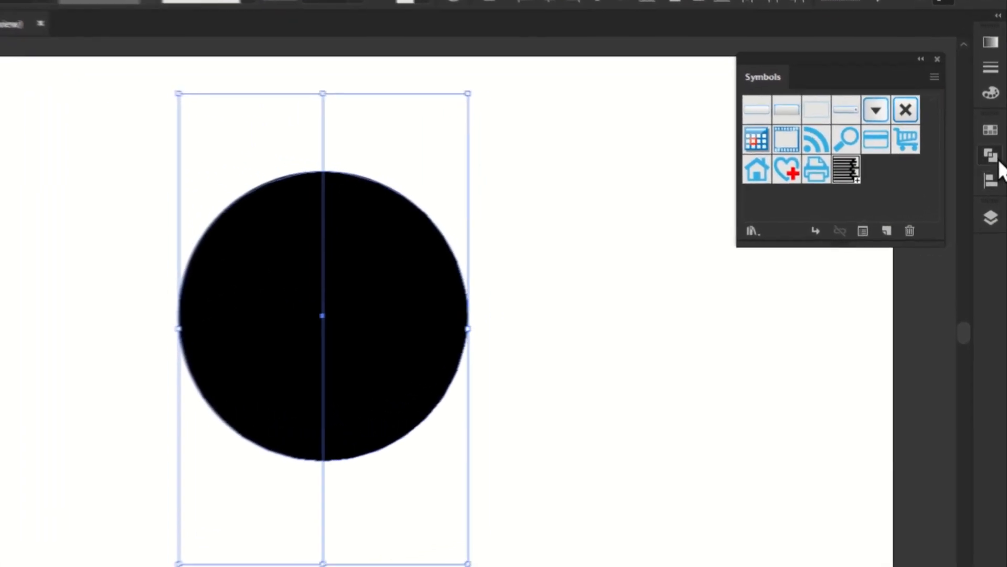
left_click(993, 165)
left_click(771, 220)
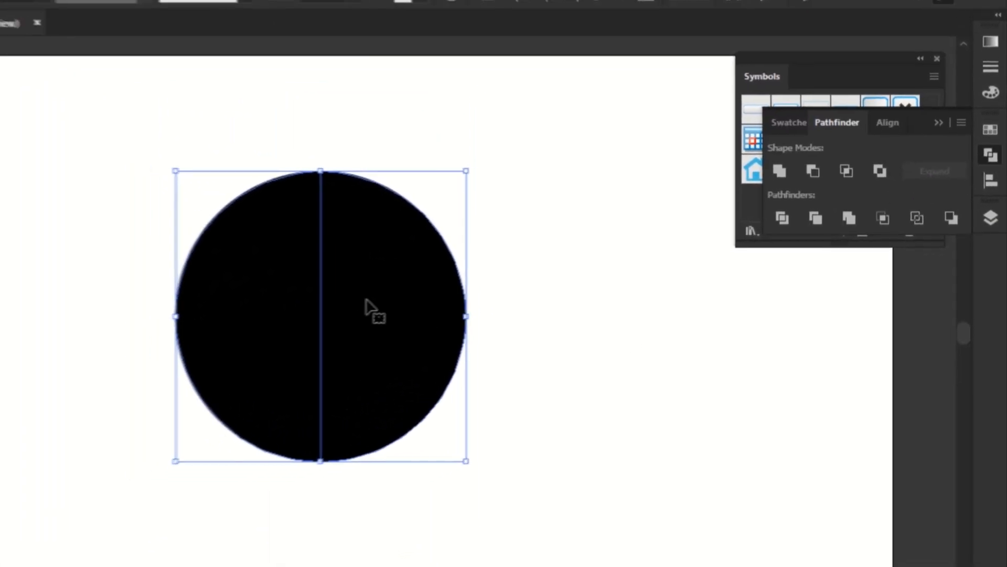
right_click(309, 289)
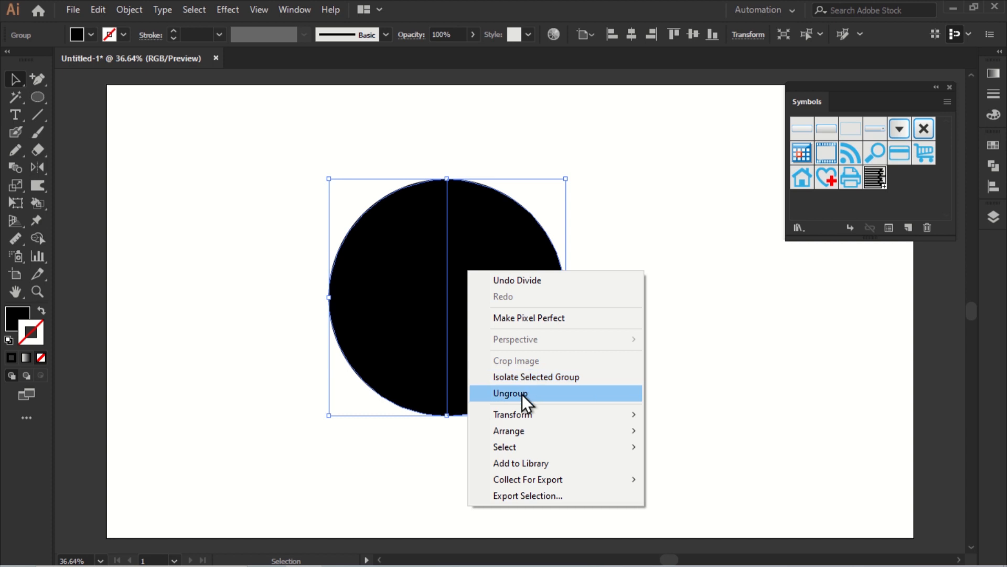
left_click(522, 394)
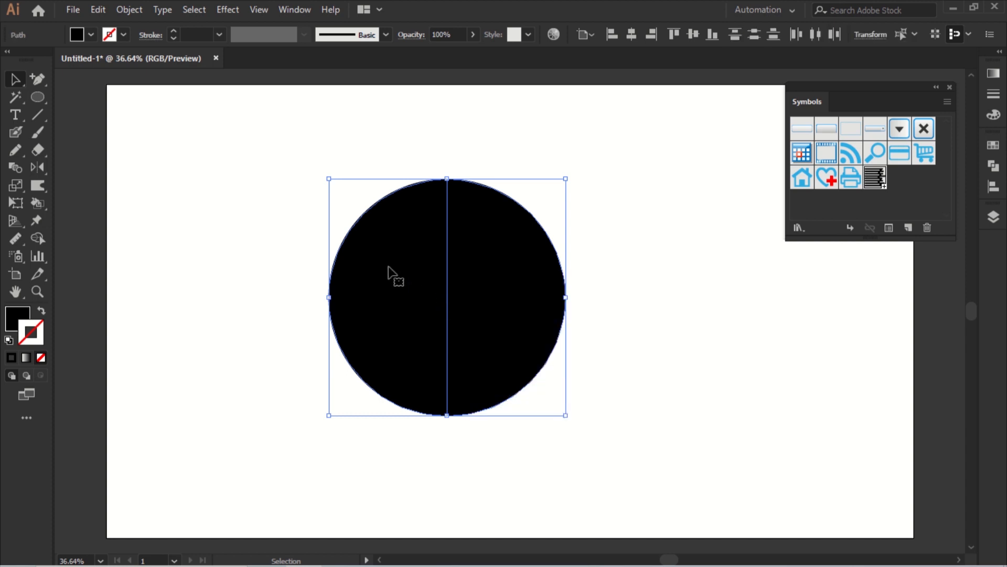
left_click(380, 249)
key("Delete")
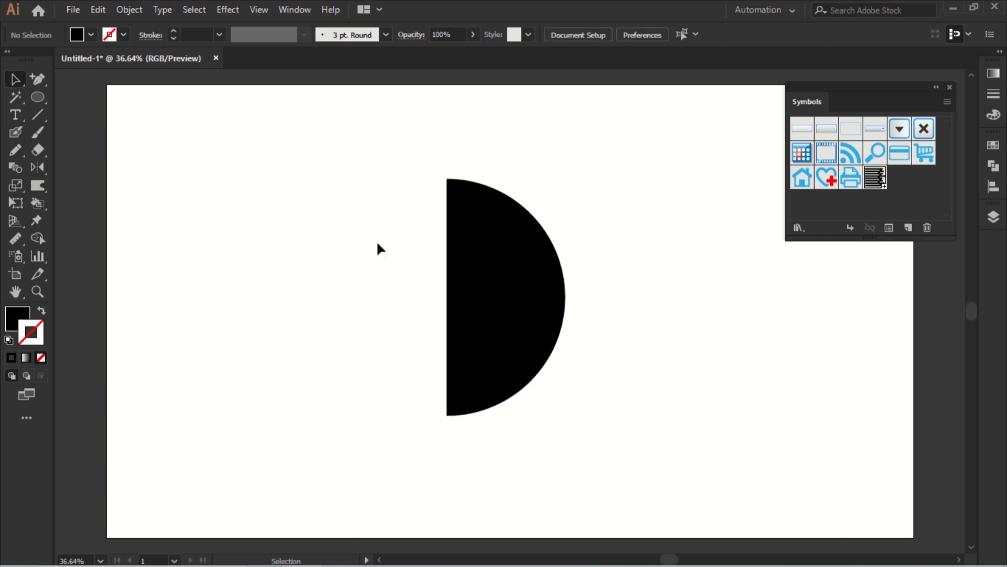
Step: Apply a 3D Revolve effect to the half circle with a 360° angle from the left edge, with the preview on
left_click(476, 204)
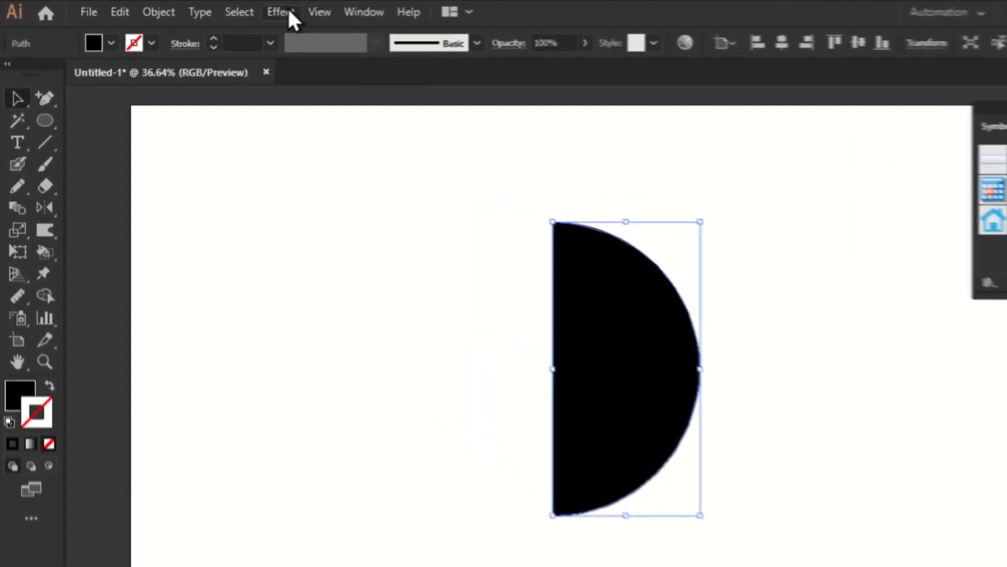
left_click(228, 9)
mouse_move(476, 119)
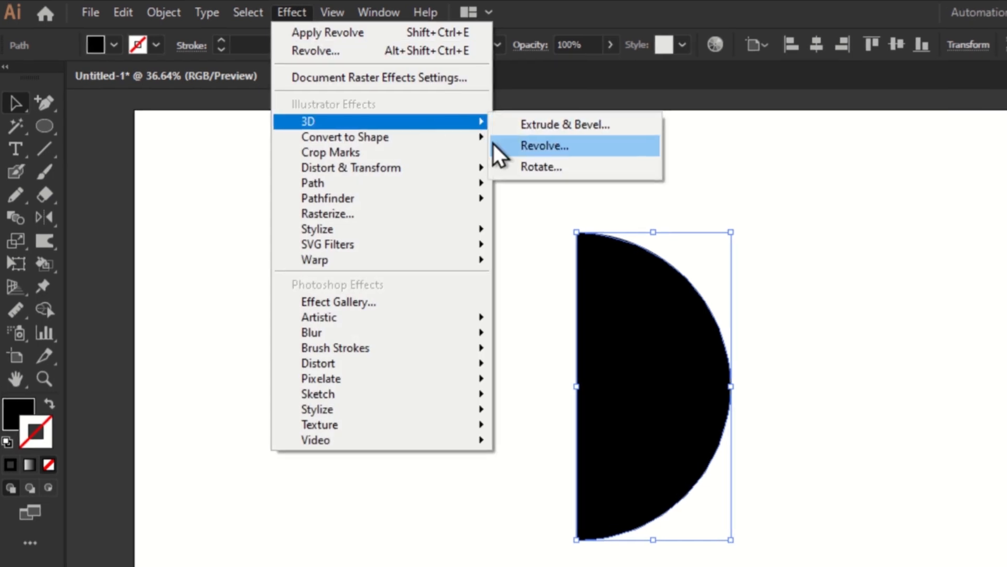
left_click(496, 144)
left_click(484, 418)
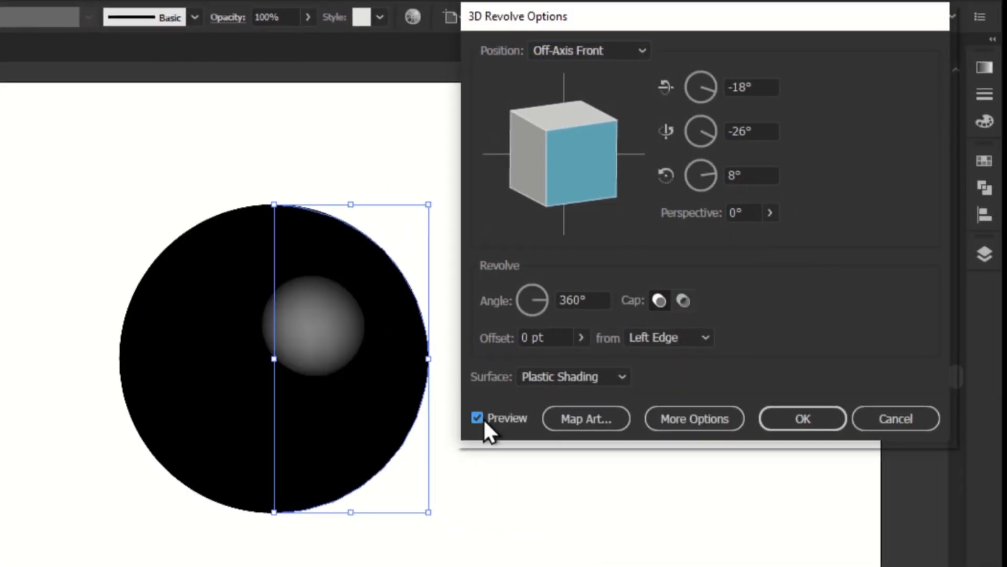
Step: Map the STRIPES symbol onto surface 1 of the revolved sphere with invisible geometry, and apply the 3D effect
left_click(580, 419)
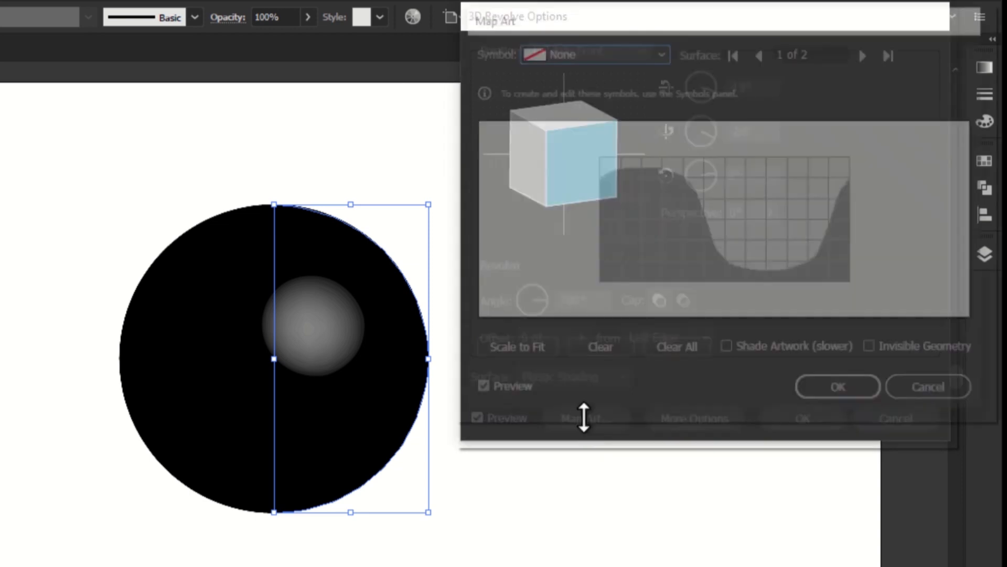
left_click(874, 350)
left_click(656, 53)
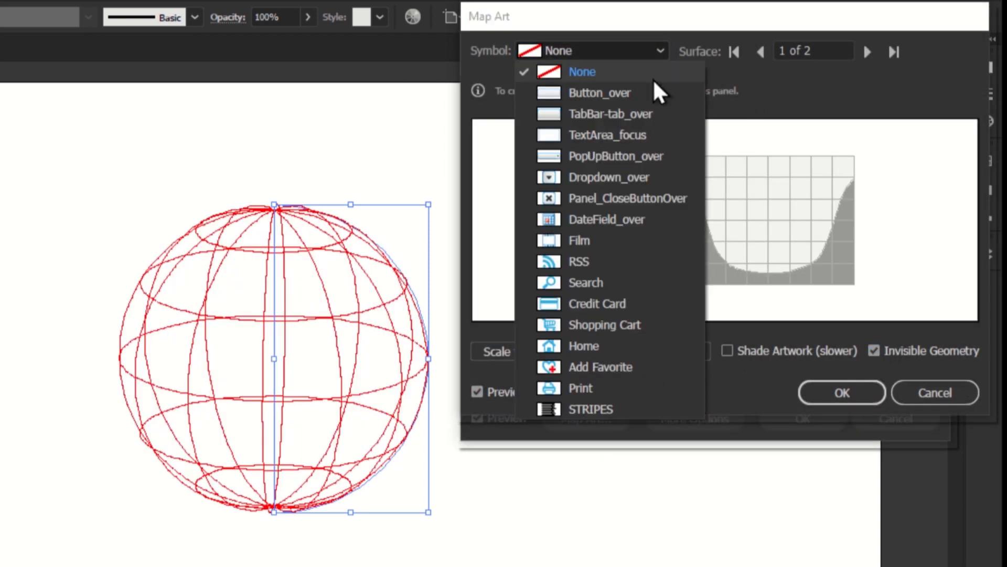
left_click(611, 410)
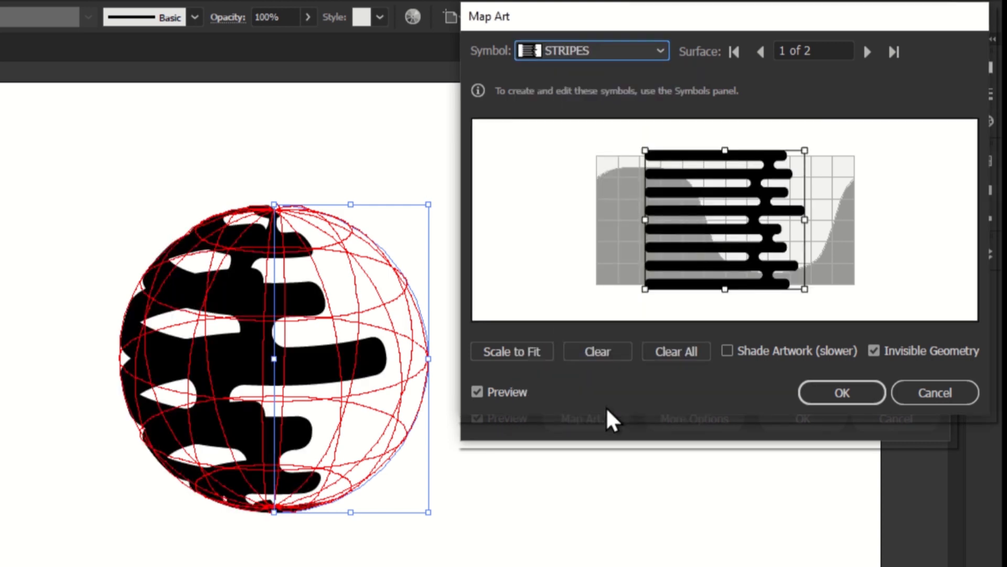
left_click_drag(738, 227, 742, 224)
left_click(814, 401)
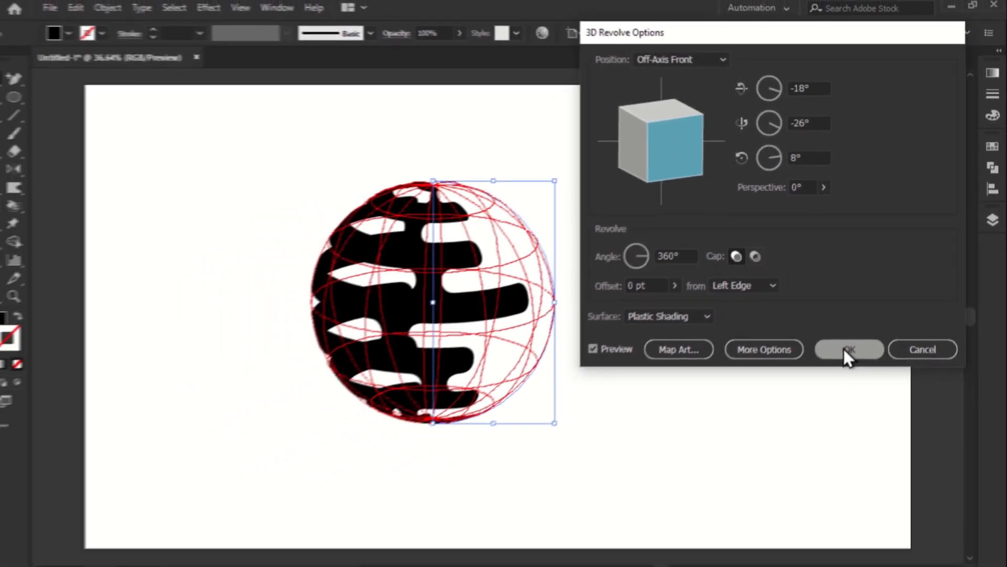
left_click(803, 418)
Step: Move the striped sphere slightly right toward the artboard's centre and close the Symbols panel
left_click_drag(377, 361, 380, 361)
left_click_drag(527, 298, 552, 312)
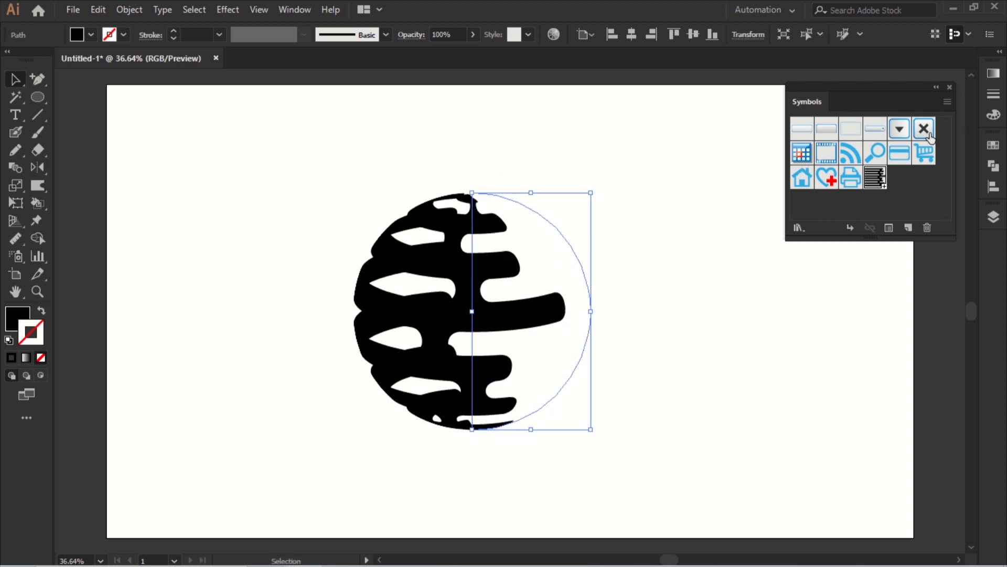
left_click(950, 87)
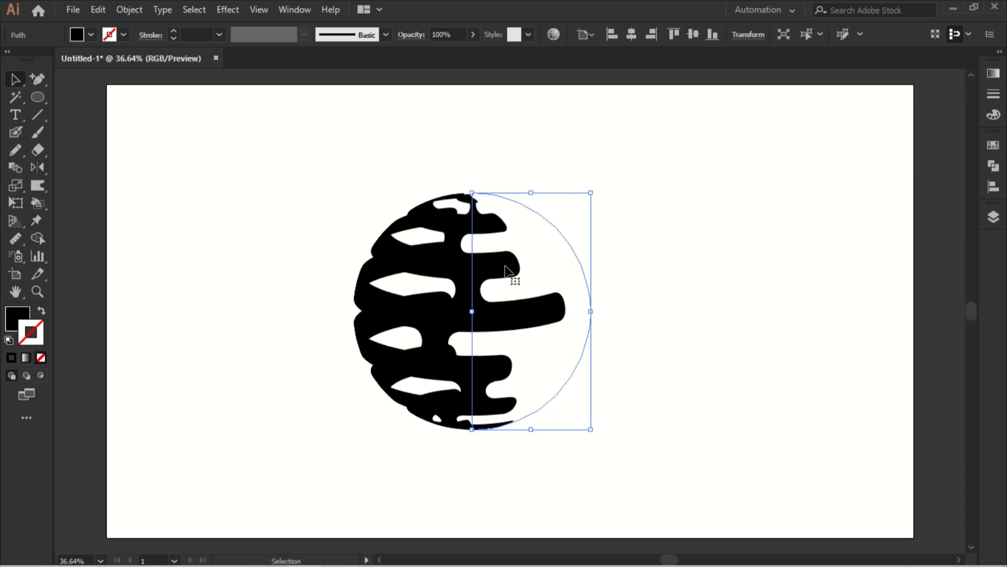
left_click_drag(505, 270, 529, 271)
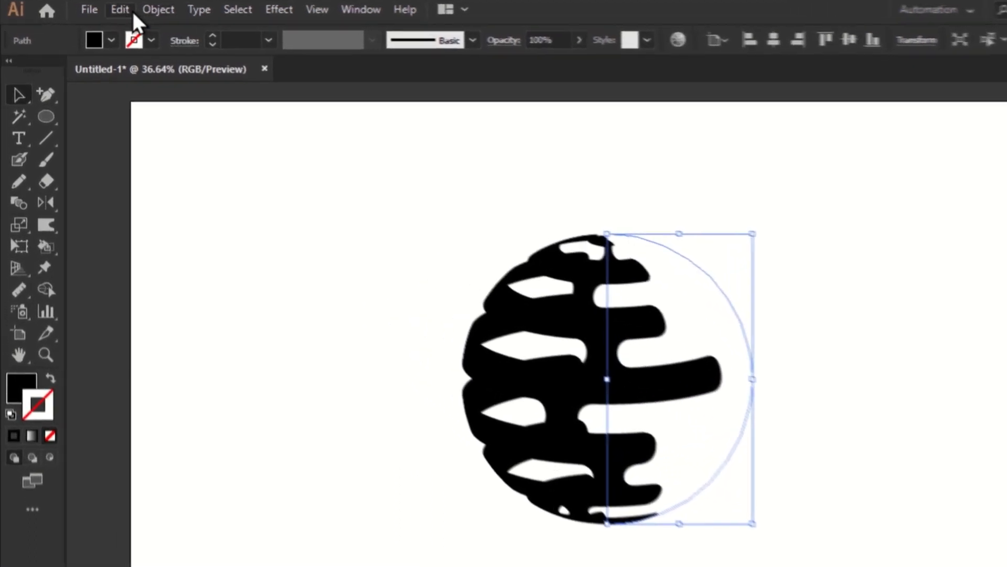
Step: Expand the sphere's appearance, ungroup the result repeatedly and release its clipping mask
left_click(158, 9)
left_click(257, 230)
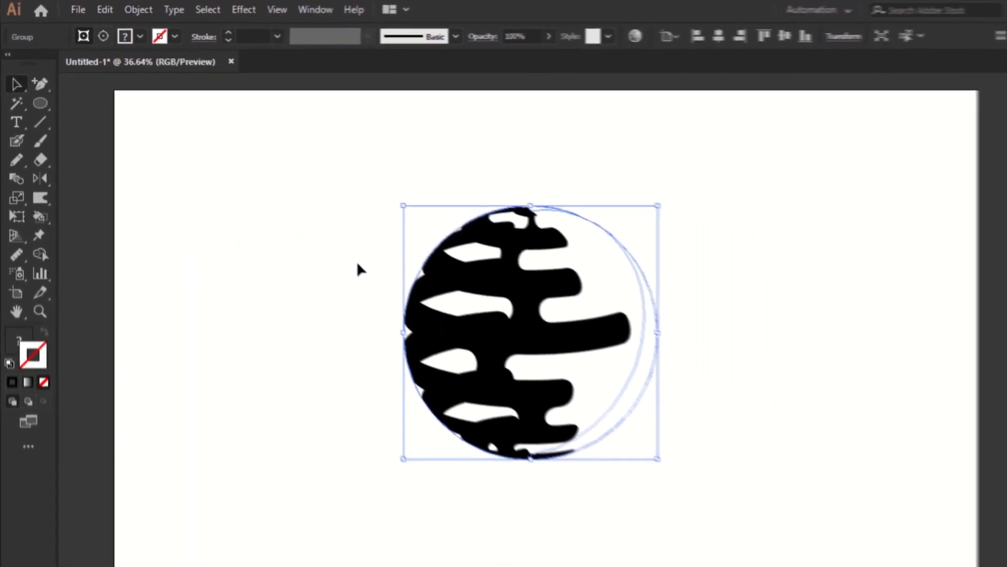
right_click(480, 249)
left_click(526, 386)
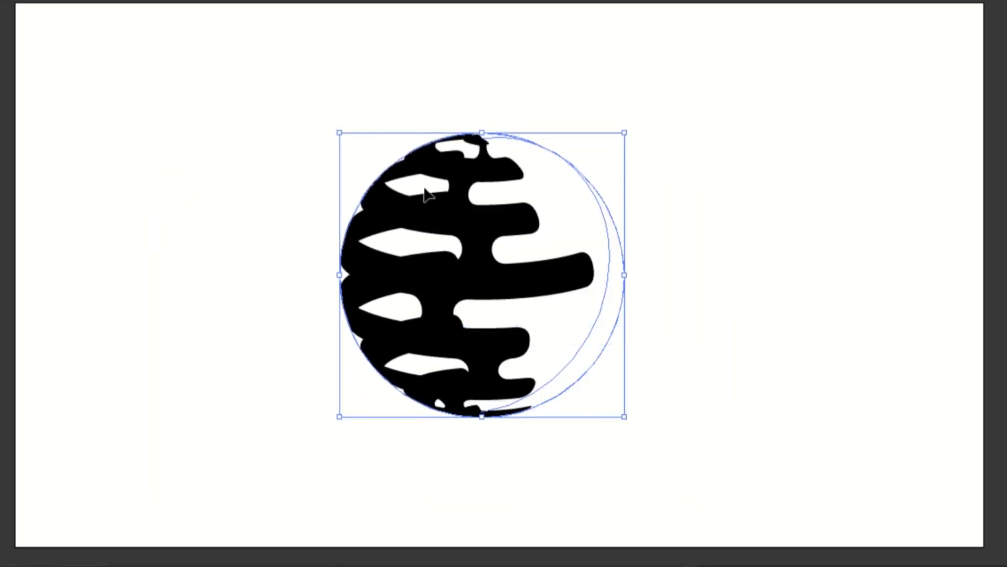
right_click(428, 193)
left_click(508, 336)
right_click(438, 191)
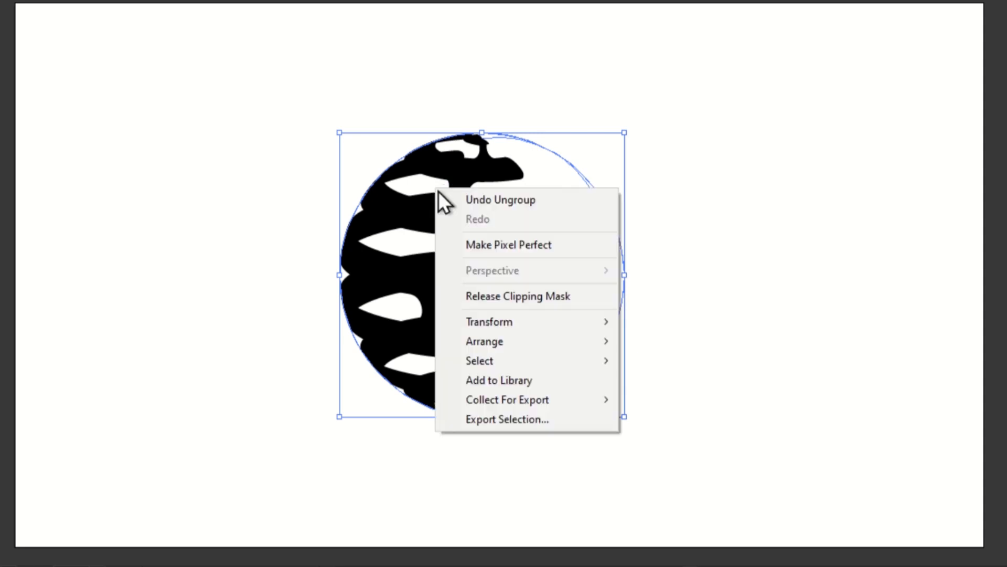
left_click(496, 295)
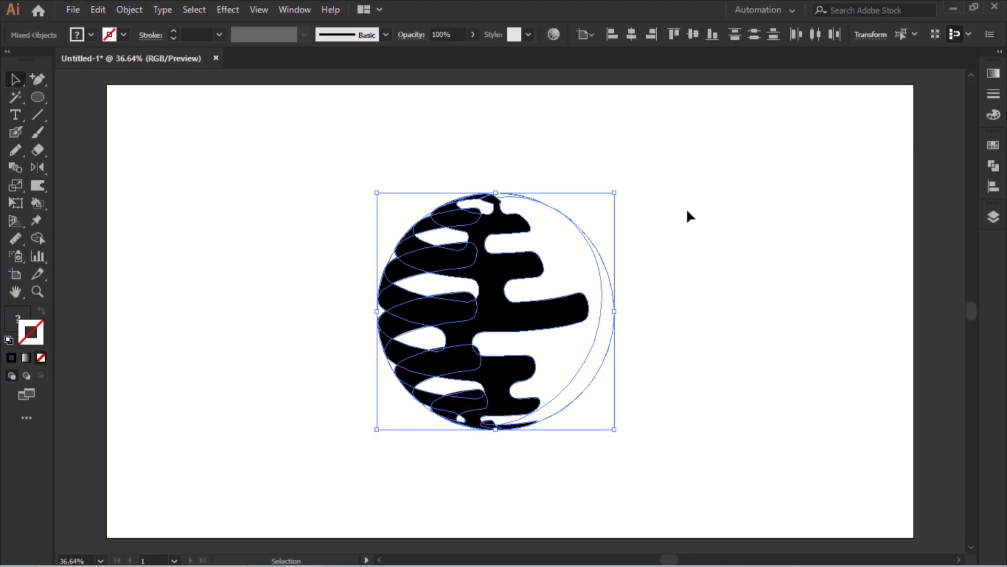
Step: Select all leftover outline paths without fill or stroke using the Magic Wand and delete them
left_click_drag(685, 128, 594, 210)
left_click_drag(589, 256, 614, 278)
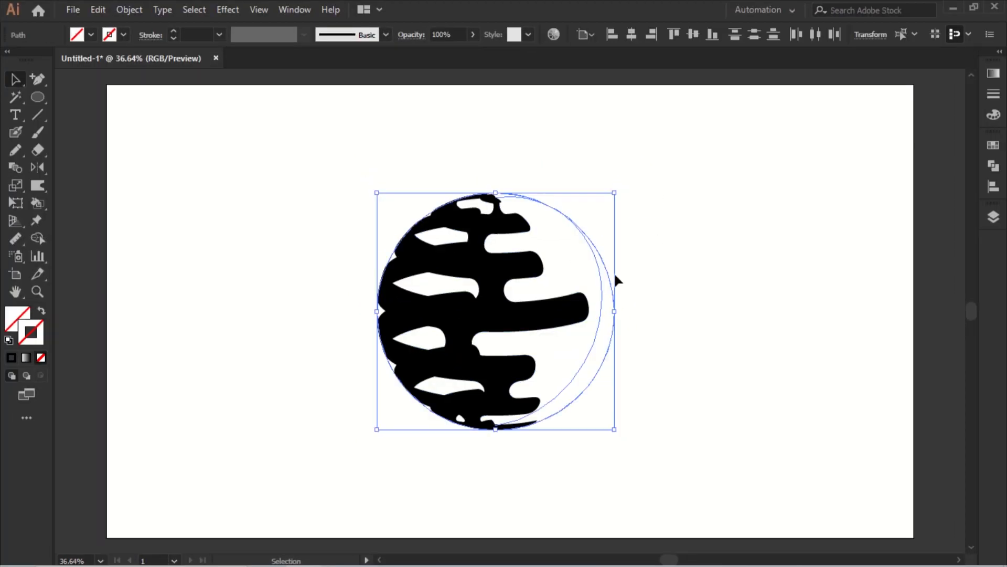
left_click(17, 100)
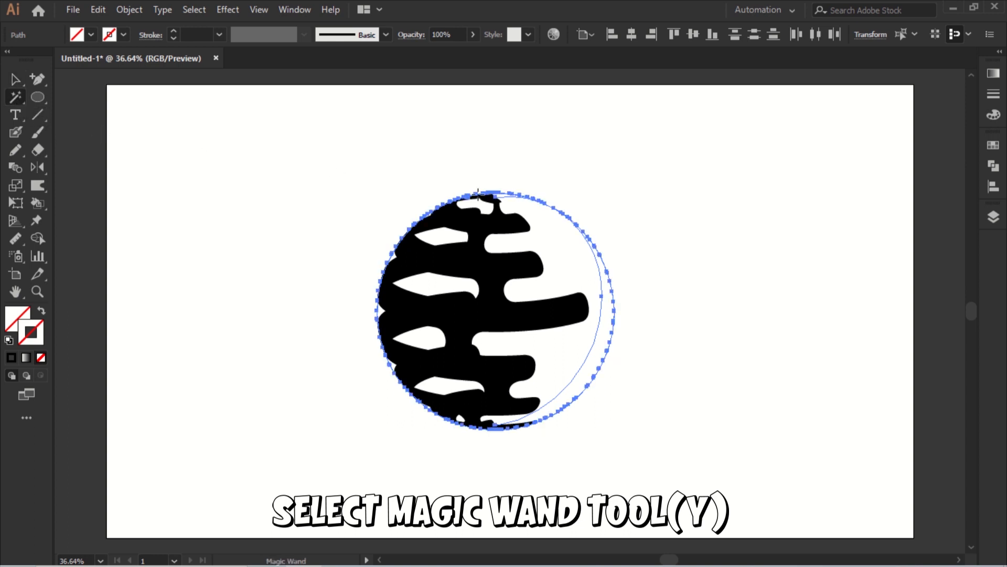
left_click(564, 213)
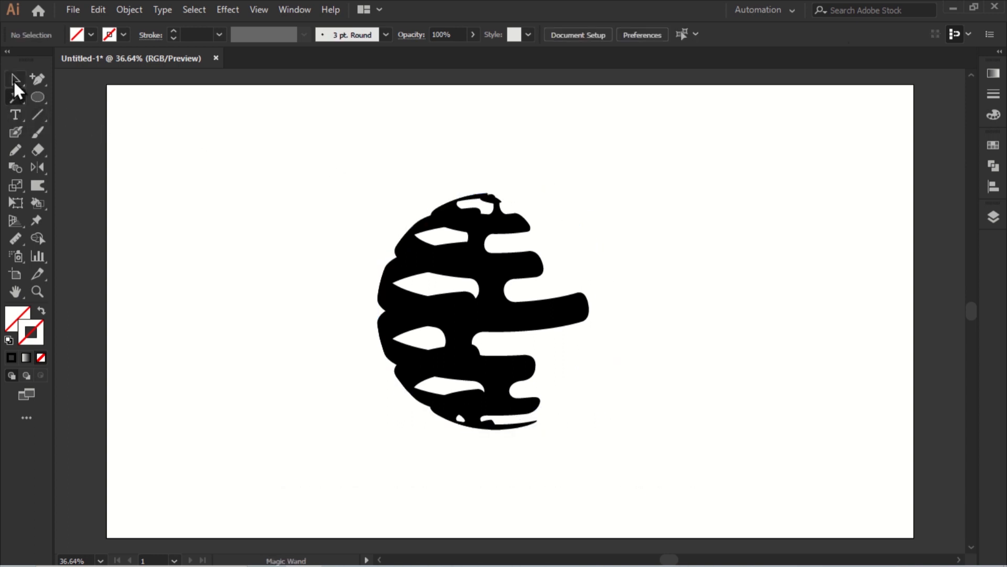
Step: Ungroup the striped artwork to separate the front stripes from the back stripes
left_click_drag(608, 124, 349, 476)
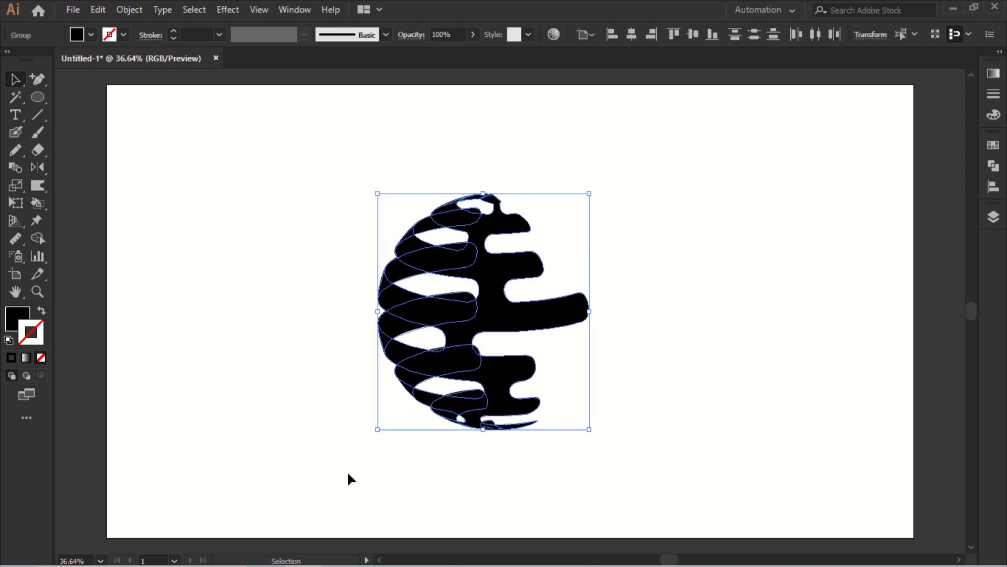
key("ctrl+shift+g")
left_click(728, 277)
Step: Fill the front stripes with a linear gradient running from cyan on the left to blue on the right
left_click(473, 268)
left_click(994, 76)
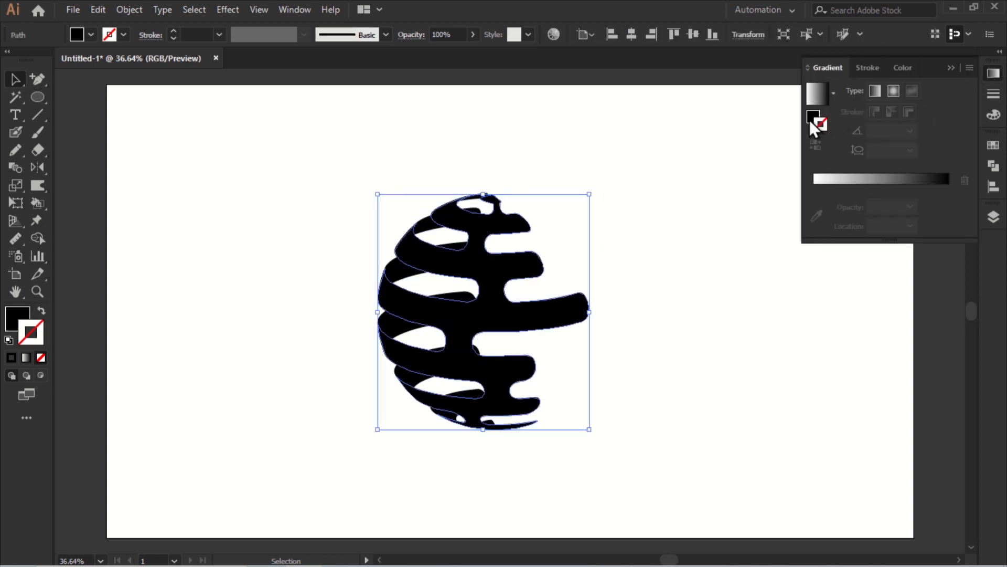
left_click(889, 180)
double_click(949, 206)
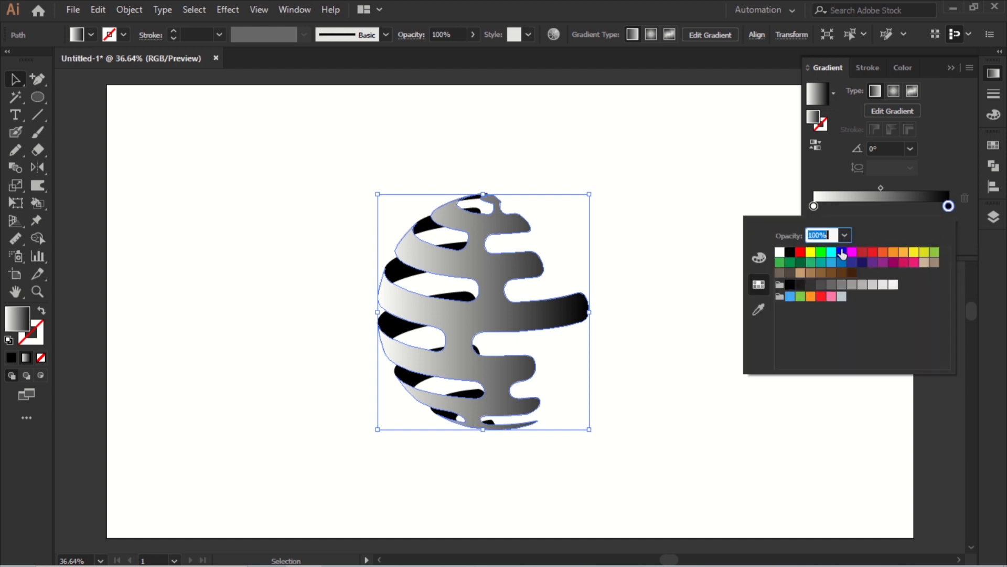
left_click(841, 253)
left_click(814, 206)
double_click(814, 206)
left_click(829, 254)
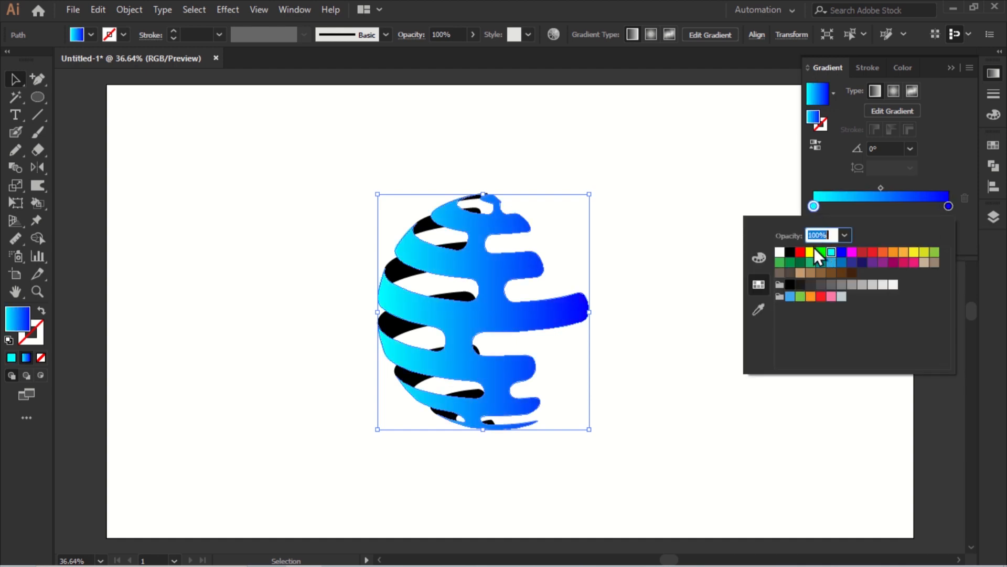
left_click(856, 173)
left_click(590, 216)
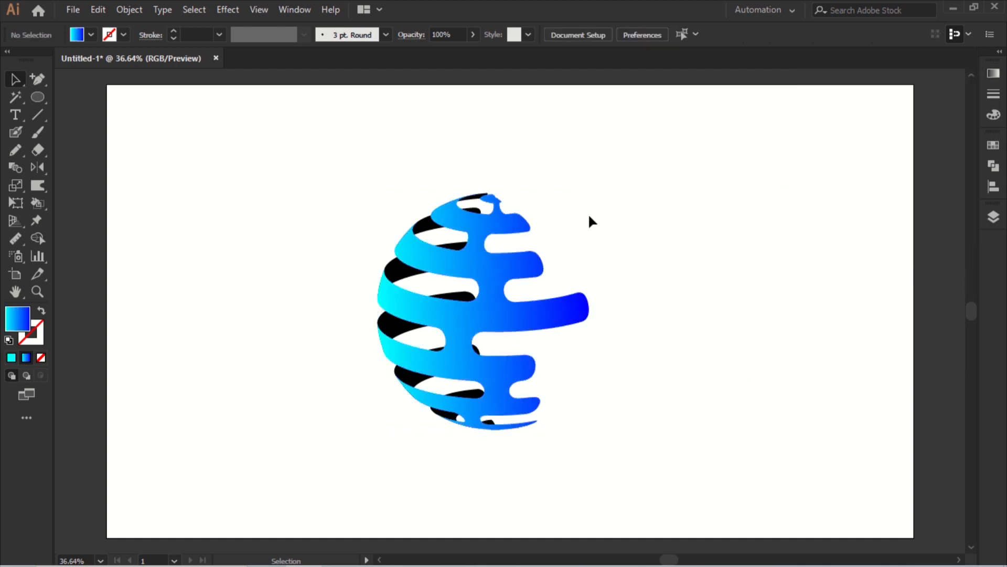
Step: Fill the back stripes with a white-to-black linear gradient whose midpoint is at 35.56%
left_click(400, 277)
left_click(994, 75)
left_click(834, 93)
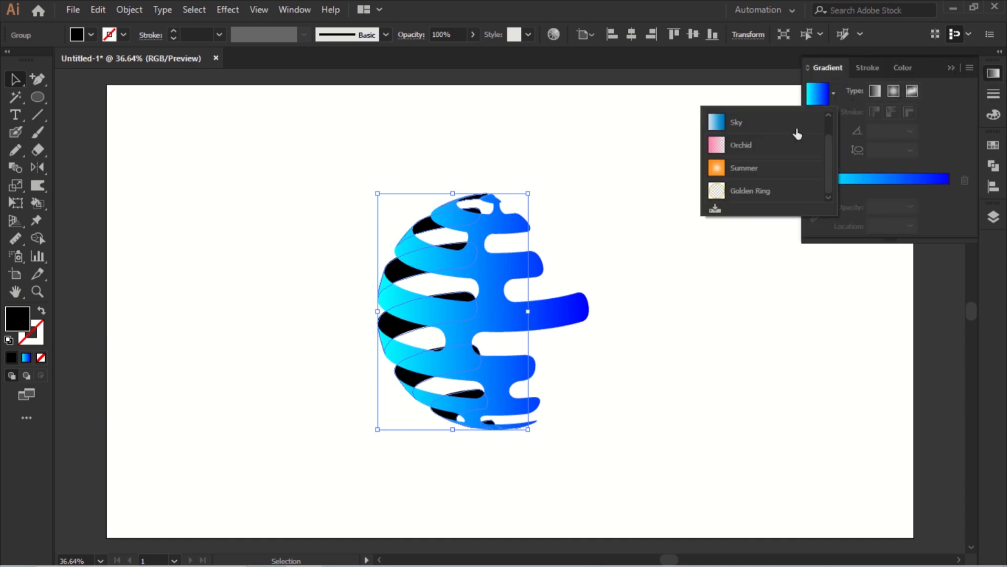
scroll(797, 130, "up", 3)
left_click(775, 120)
left_click(882, 179)
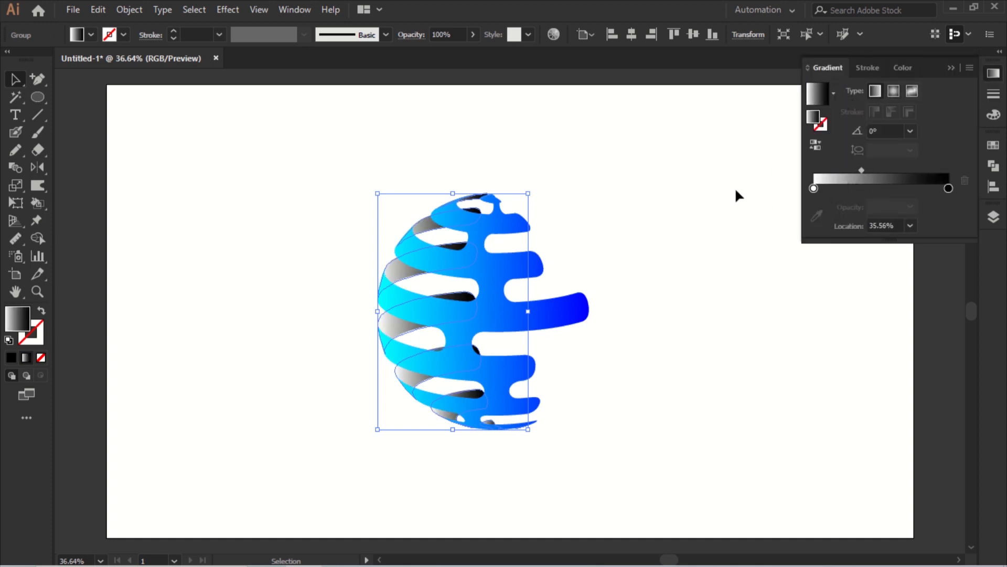
left_click(704, 218)
Step: Rotate the whole striped sphere slightly counterclockwise and enlarge it a little
left_click_drag(700, 140, 456, 433)
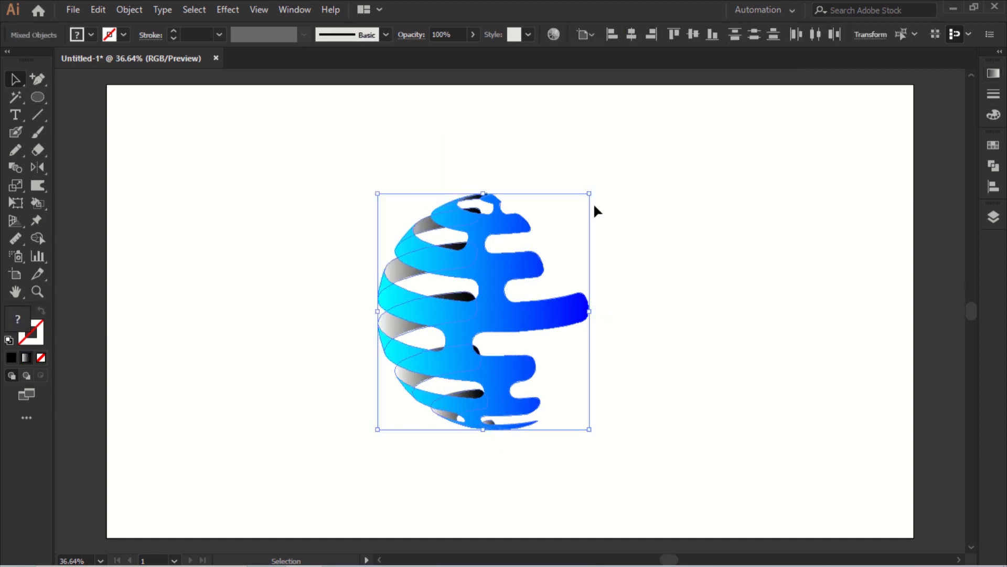
left_click_drag(593, 185, 581, 176)
left_click_drag(574, 314, 624, 300)
Step: Group the striped sphere, centre it horizontally and vertically on the artboard, and deselect it
right_click(543, 242)
left_click(581, 333)
left_click(632, 35)
left_click(693, 35)
left_click(740, 218)
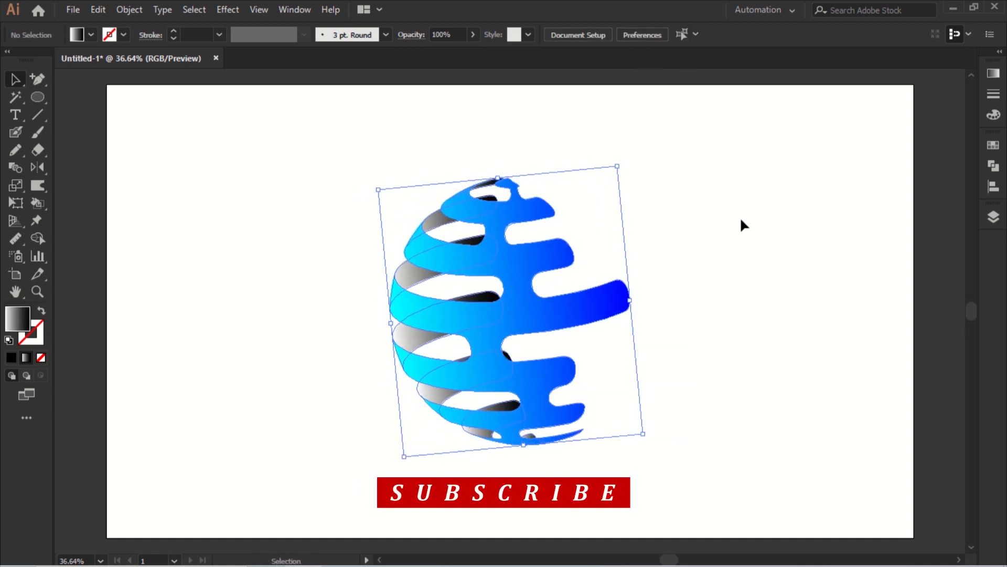